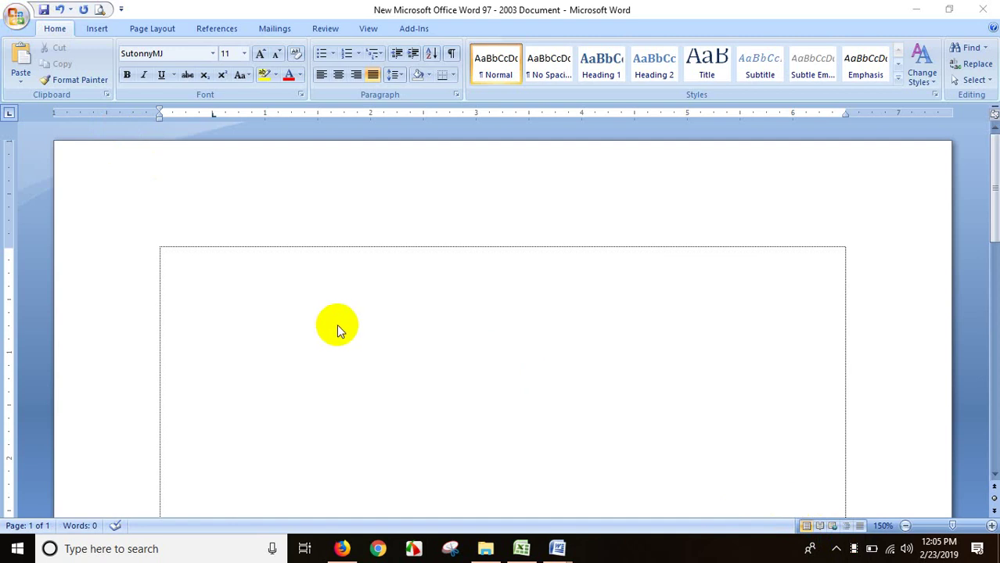
Zoom the blank page out from 150% to 130% with Ctrl and the mouse wheel.
scroll(336, 324, down, 2)
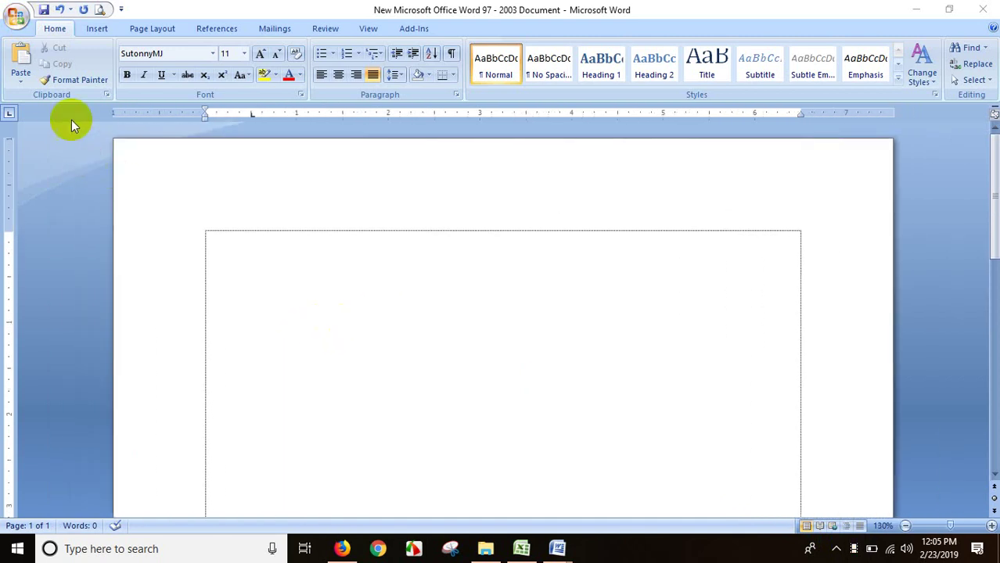
Open the Word Options dialog from the Office Button menu.
click(17, 19)
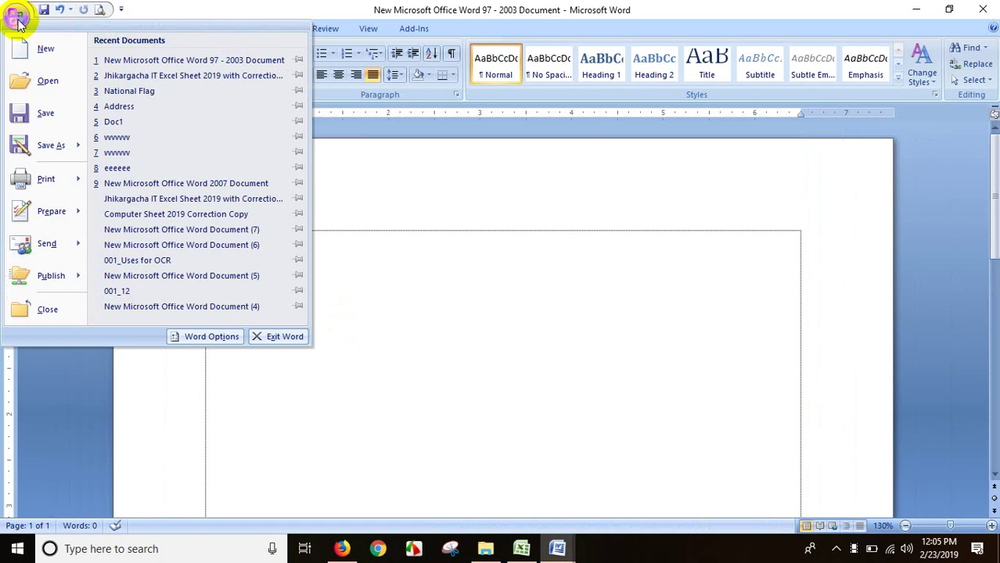
click(18, 21)
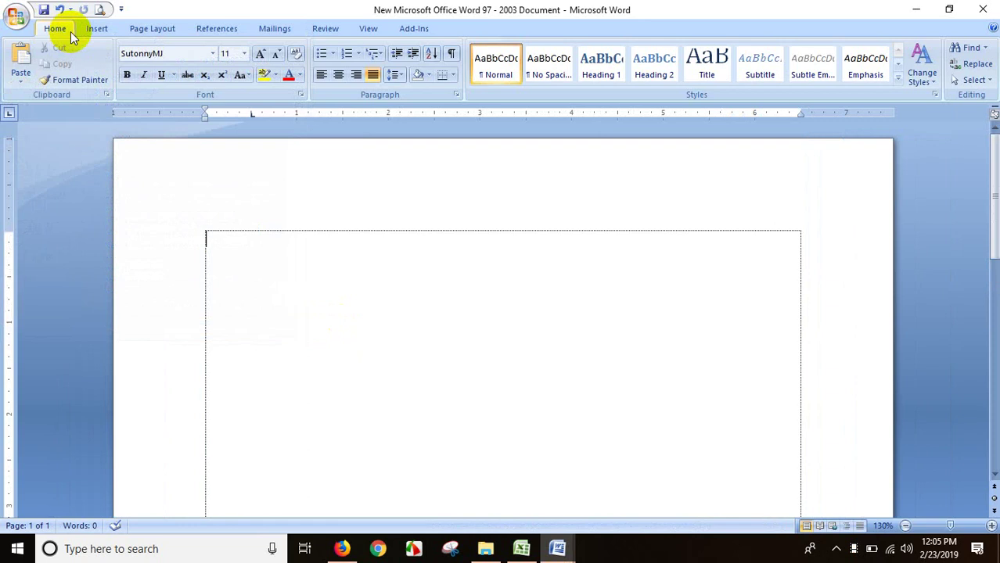
click(13, 21)
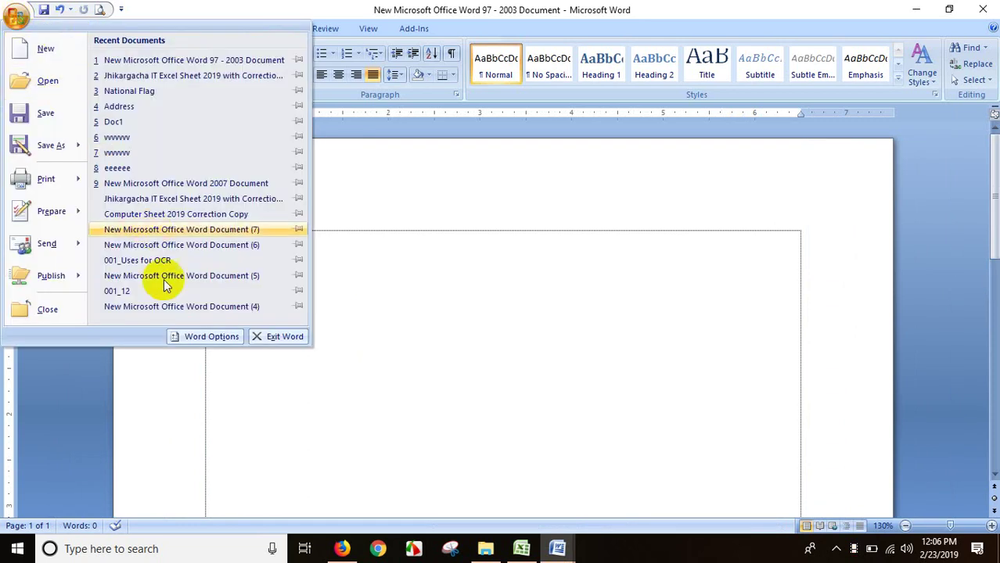
click(211, 337)
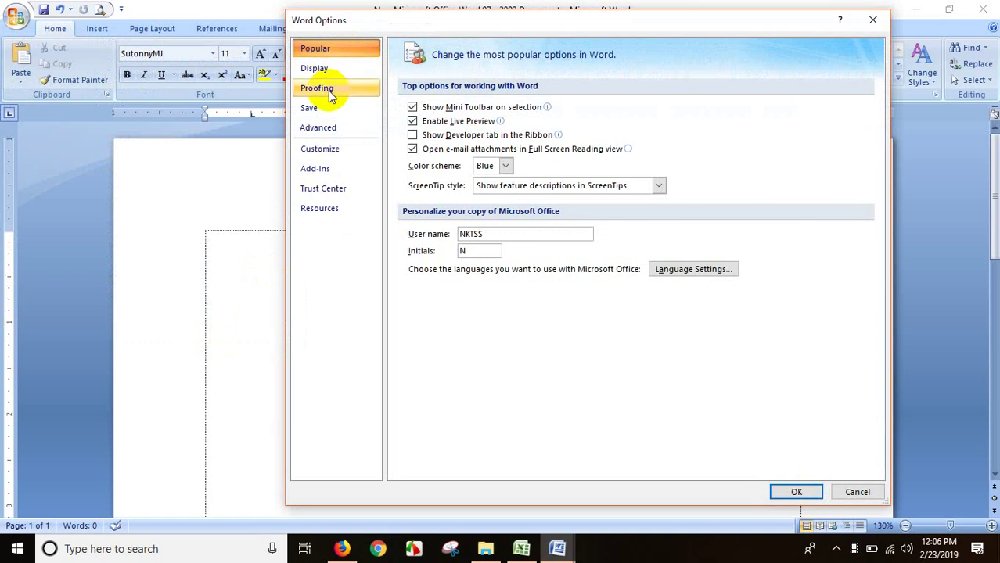
On the Advanced page, uncheck Show text boundaries under Show document content and confirm.
click(337, 130)
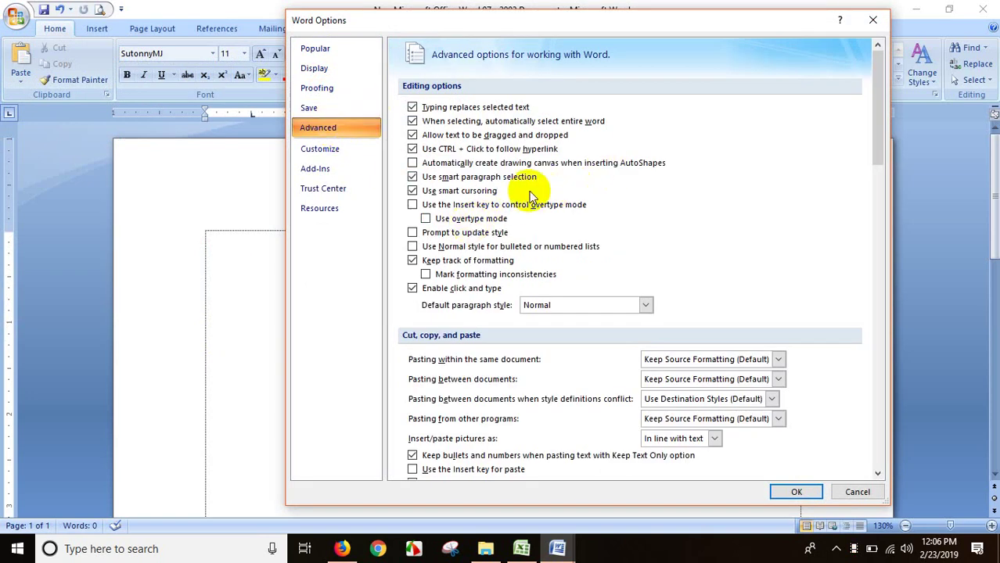
scroll(518, 212, down, 3)
scroll(516, 232, down, 2)
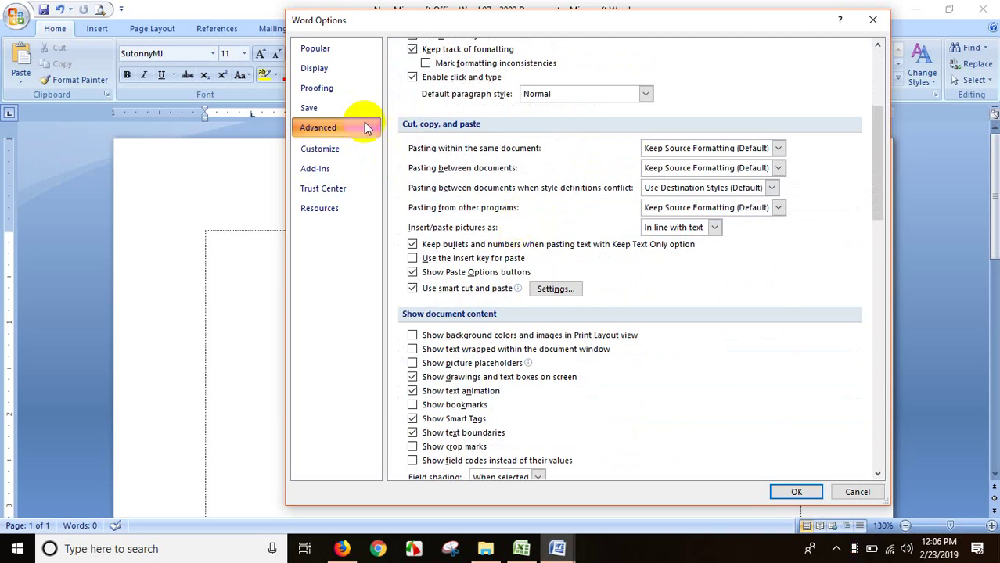
scroll(469, 258, down, 1)
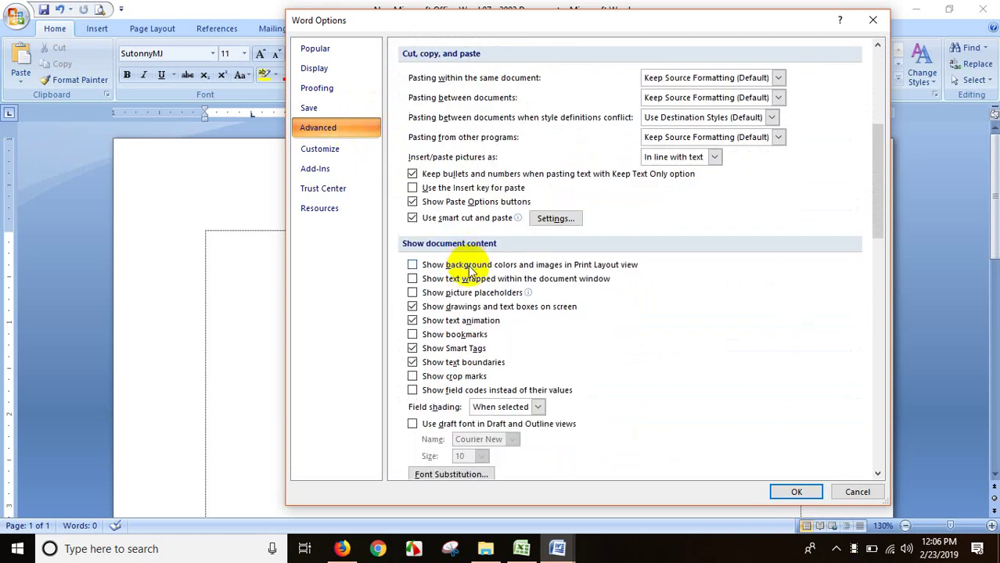
scroll(465, 282, down, 2)
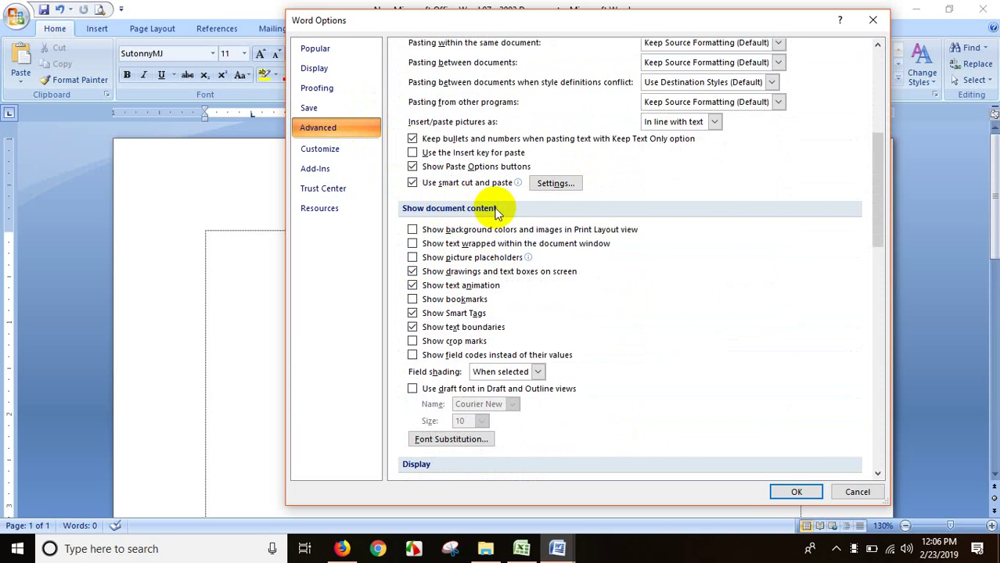
scroll(495, 211, up, 5)
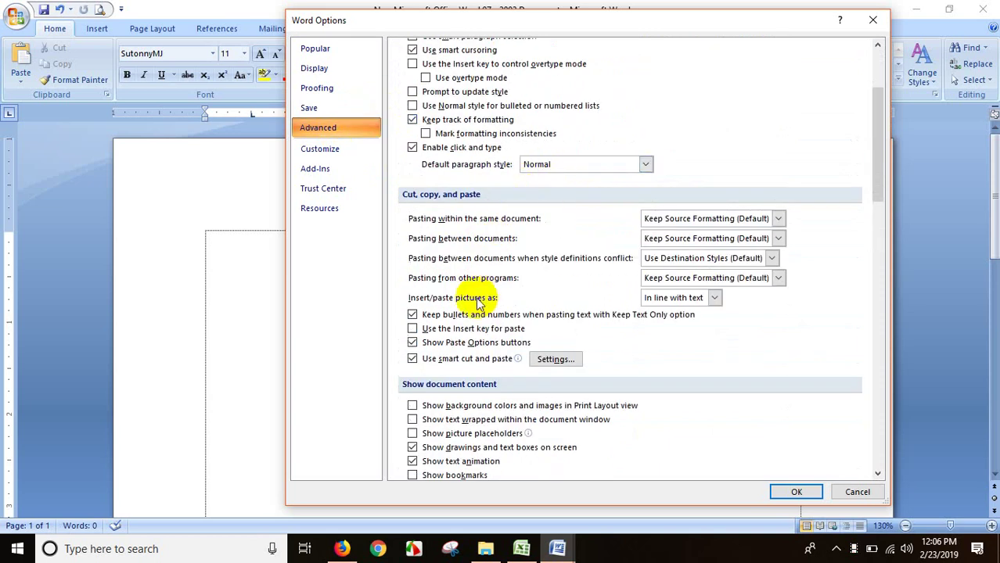
scroll(461, 266, up, 1)
scroll(457, 234, up, 3)
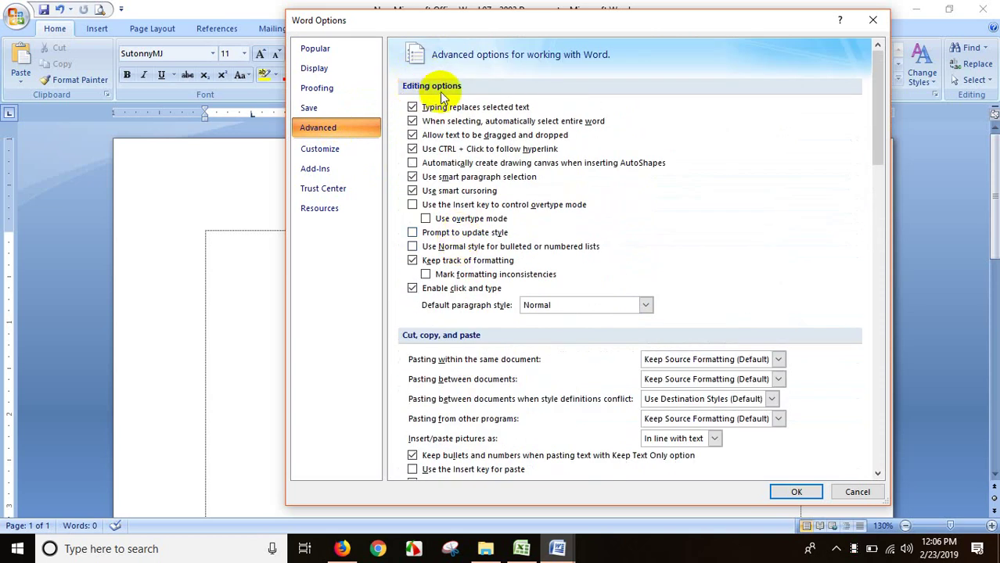
scroll(444, 165, down, 2)
scroll(426, 200, down, 2)
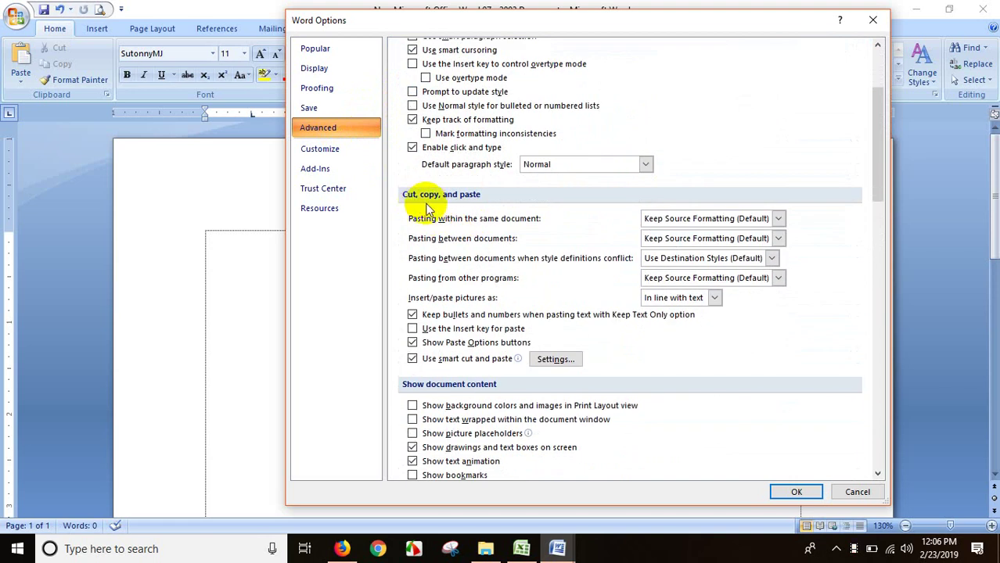
scroll(469, 207, down, 2)
scroll(423, 235, down, 2)
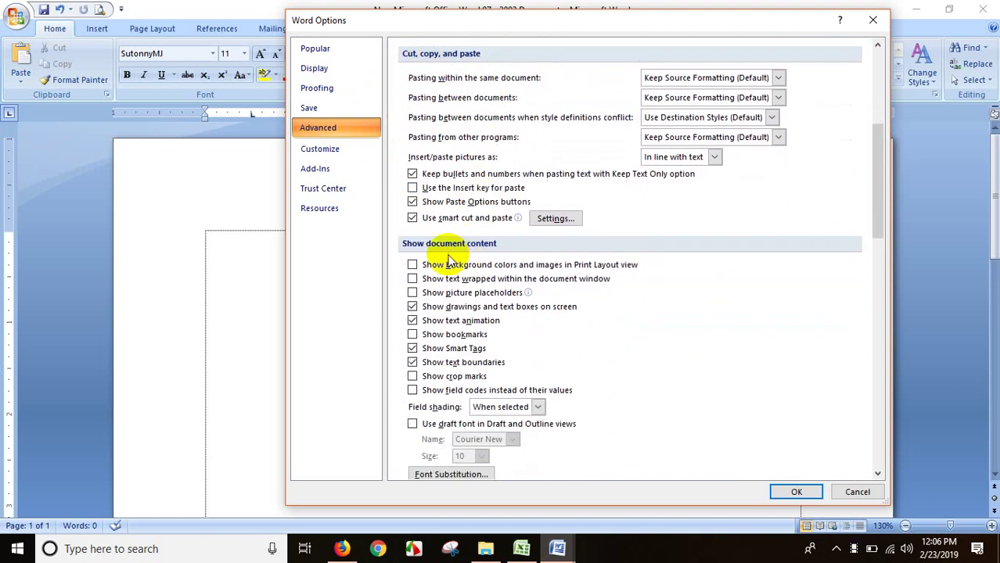
scroll(465, 244, down, 1)
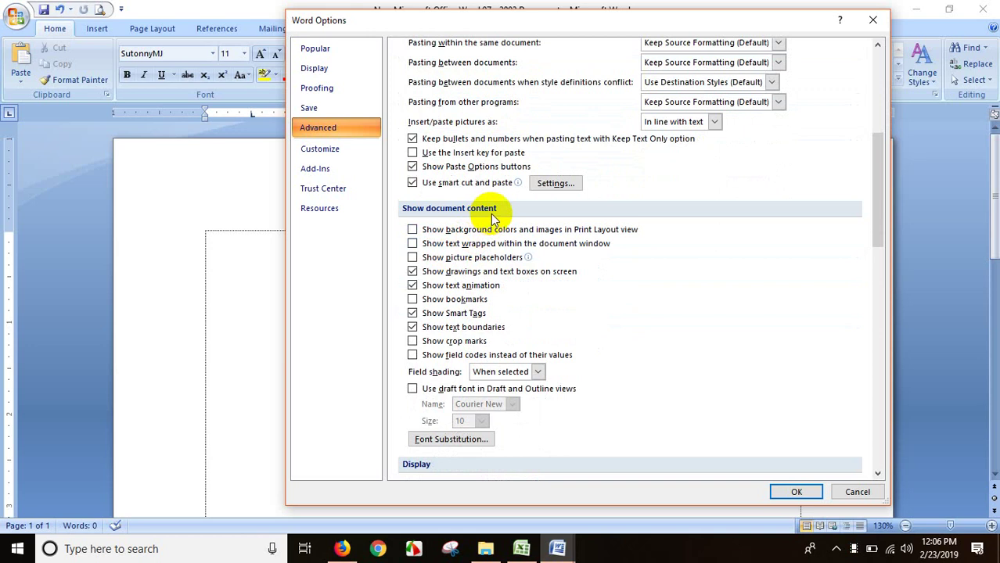
click(412, 328)
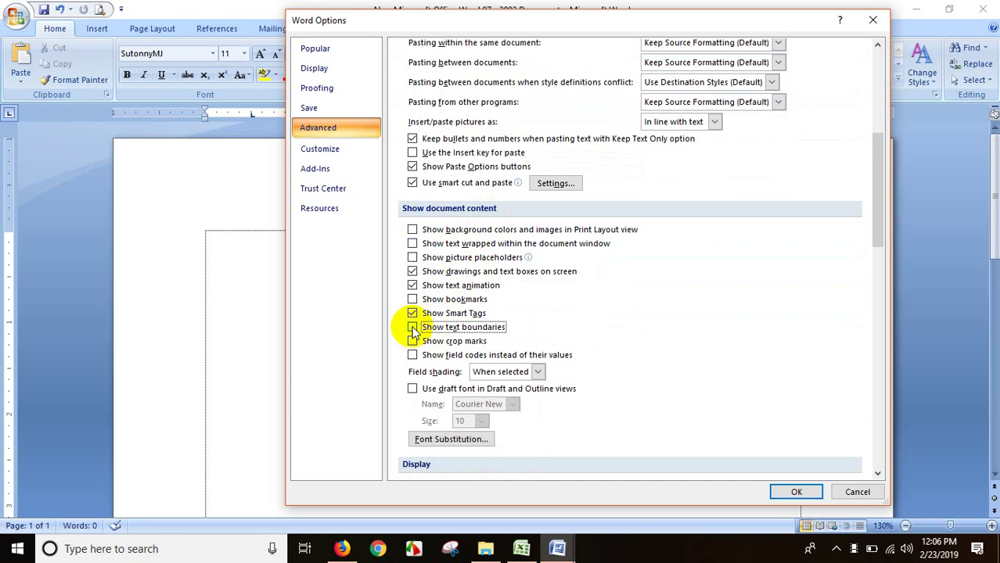
click(798, 491)
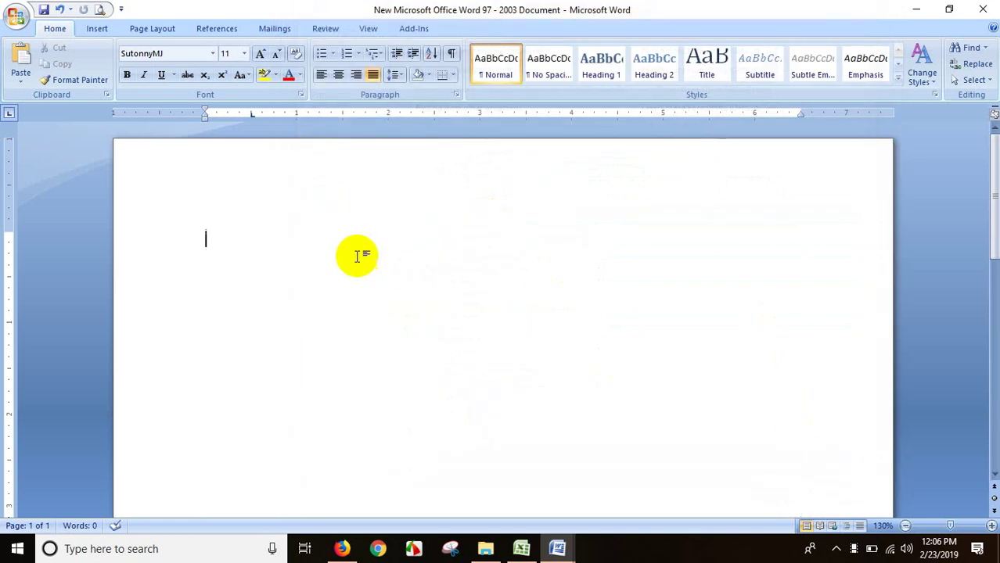
Re-enable Show text boundaries in Word Options > Advanced and confirm with OK.
click(335, 294)
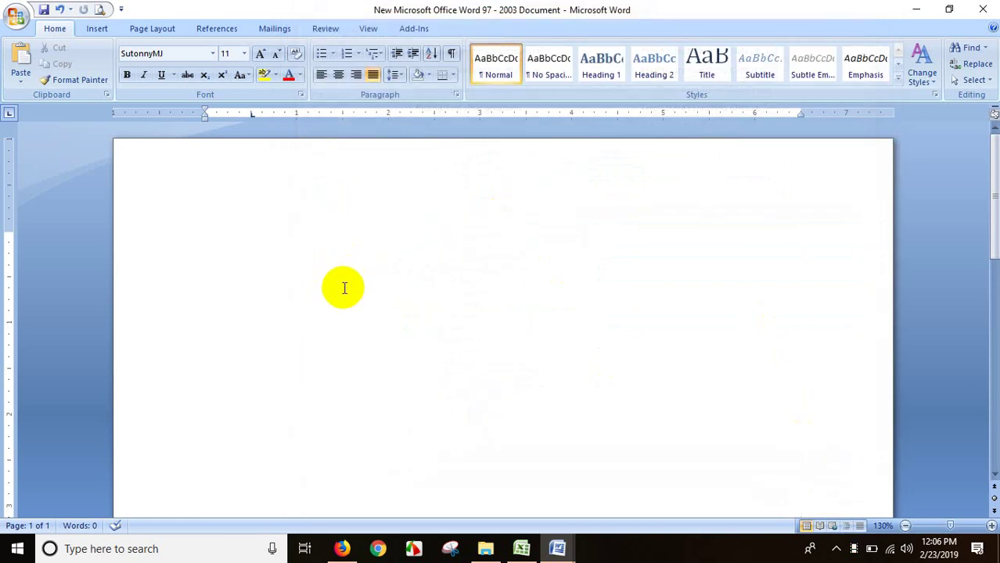
click(16, 15)
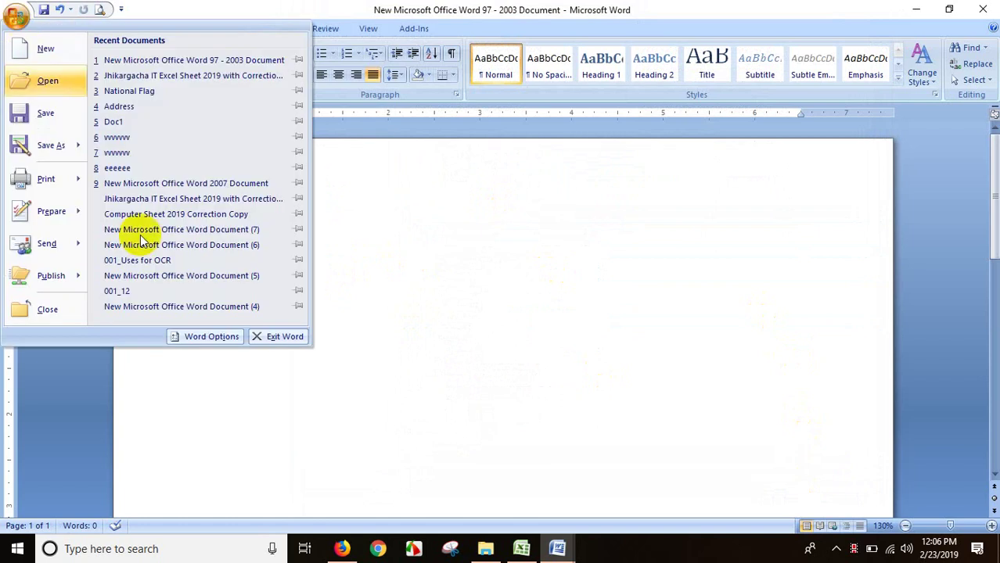
click(201, 335)
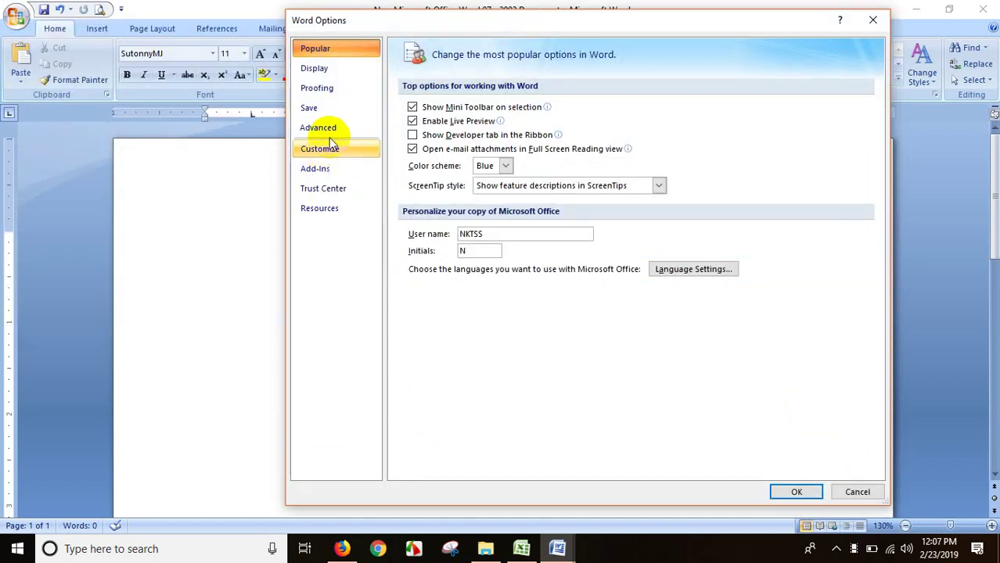
click(330, 129)
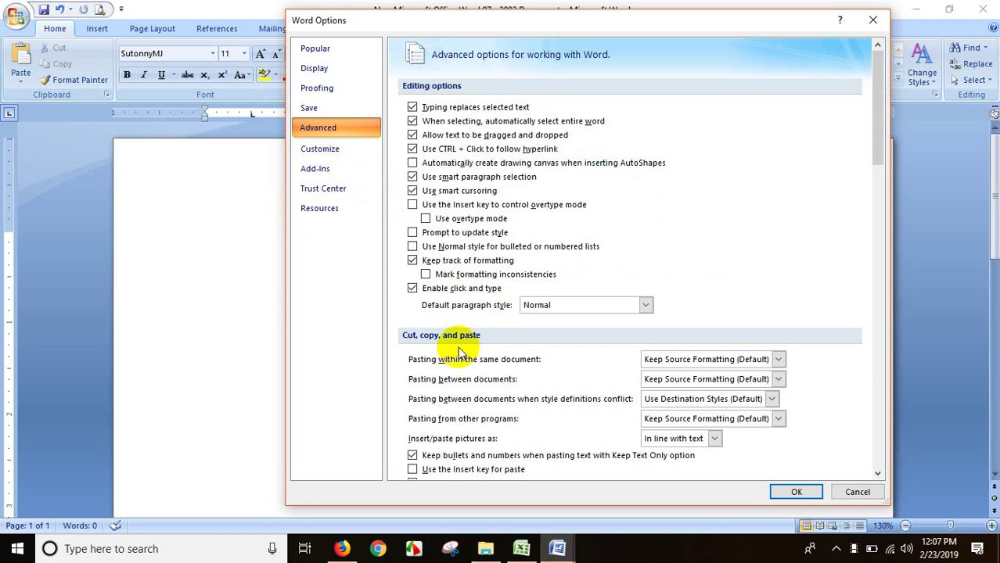
scroll(438, 281, down, 5)
scroll(460, 313, down, 4)
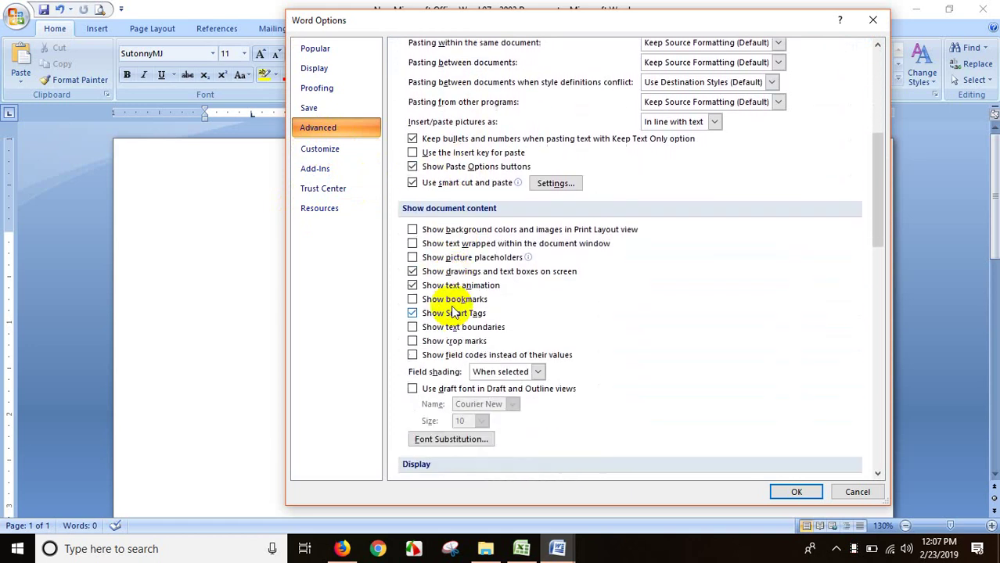
click(412, 328)
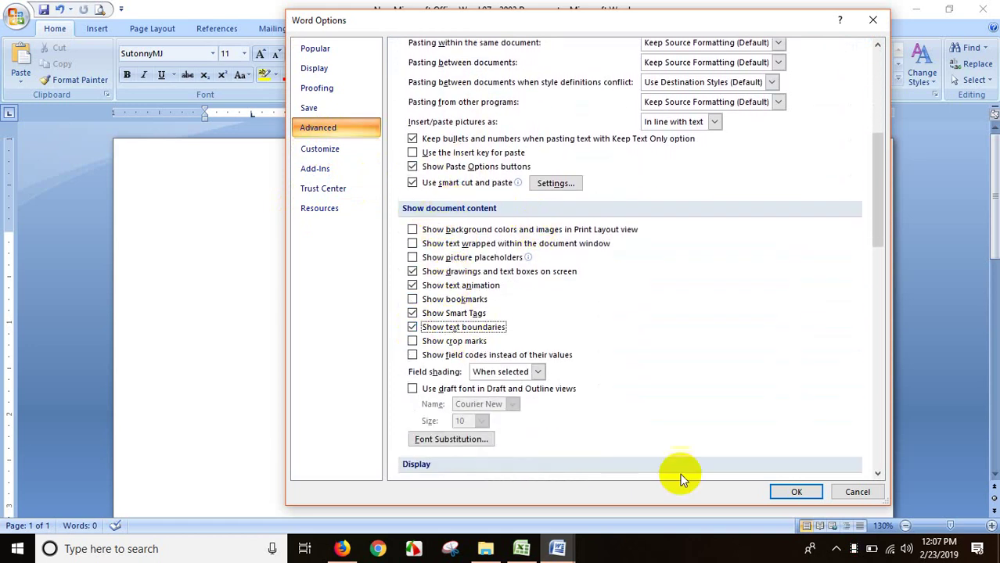
click(795, 490)
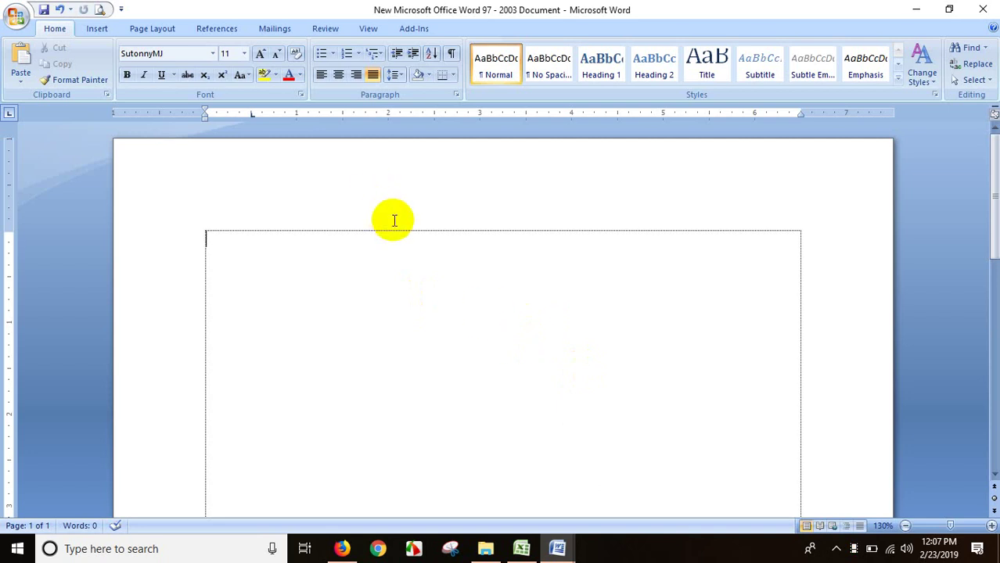
Minimize the Word windows and browse the Start menu's installed apps list.
click(915, 12)
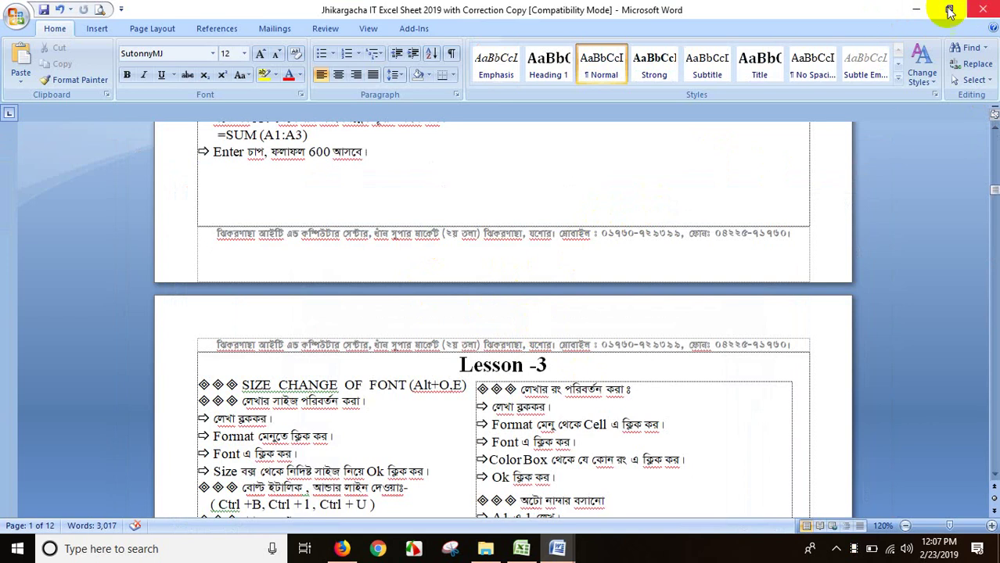
click(917, 11)
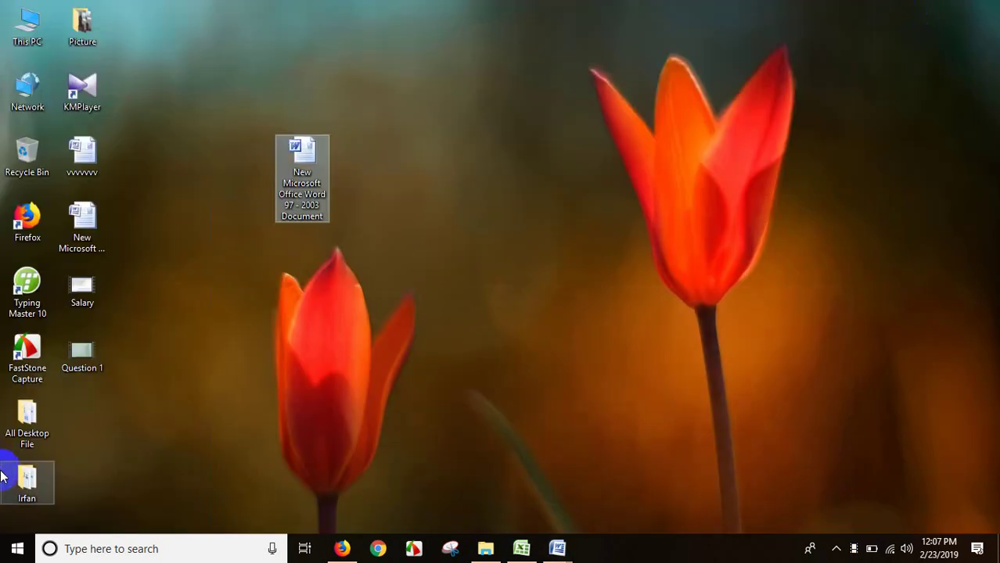
click(16, 549)
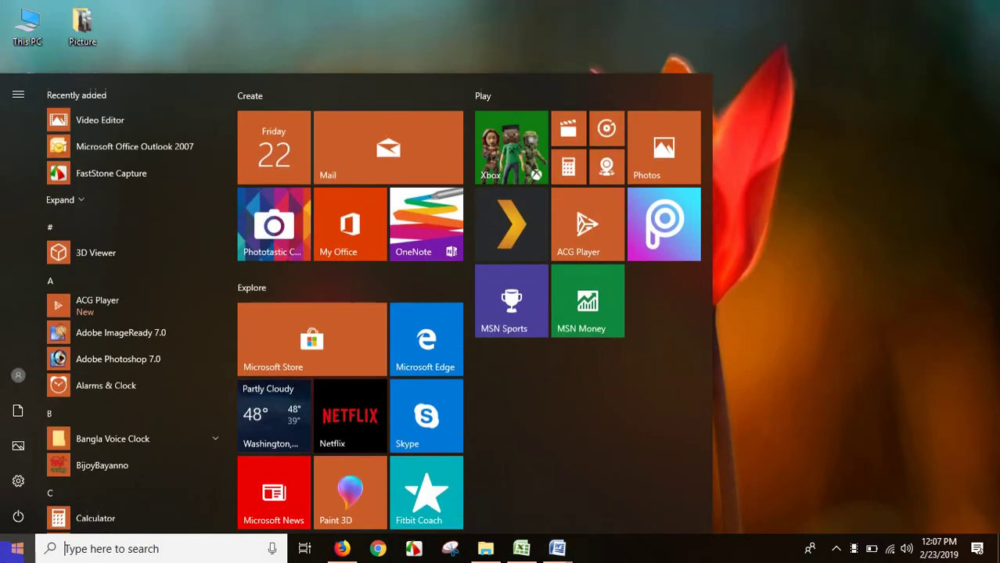
scroll(128, 288, down, 3)
scroll(128, 317, down, 2)
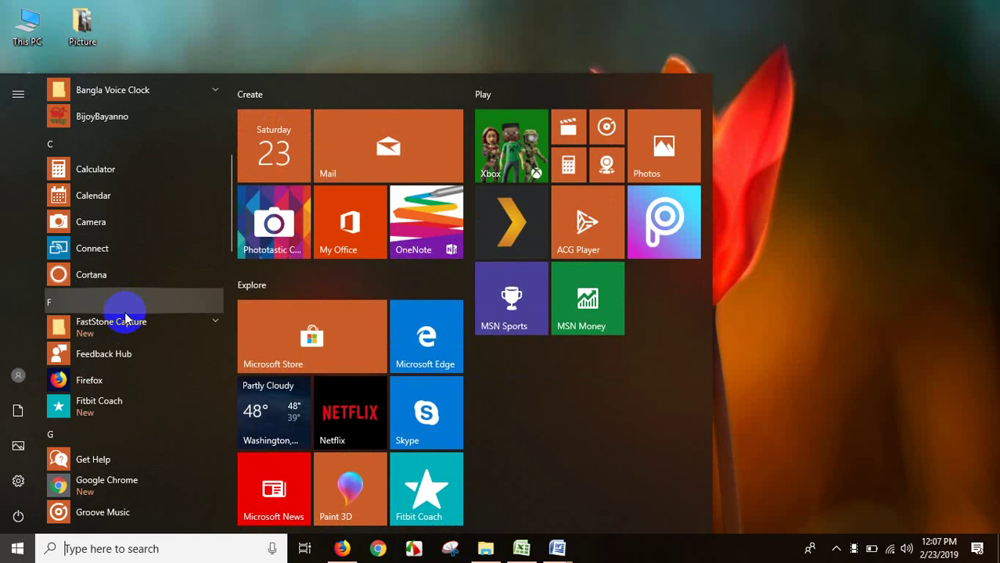
scroll(129, 327, down, 5)
scroll(125, 341, down, 4)
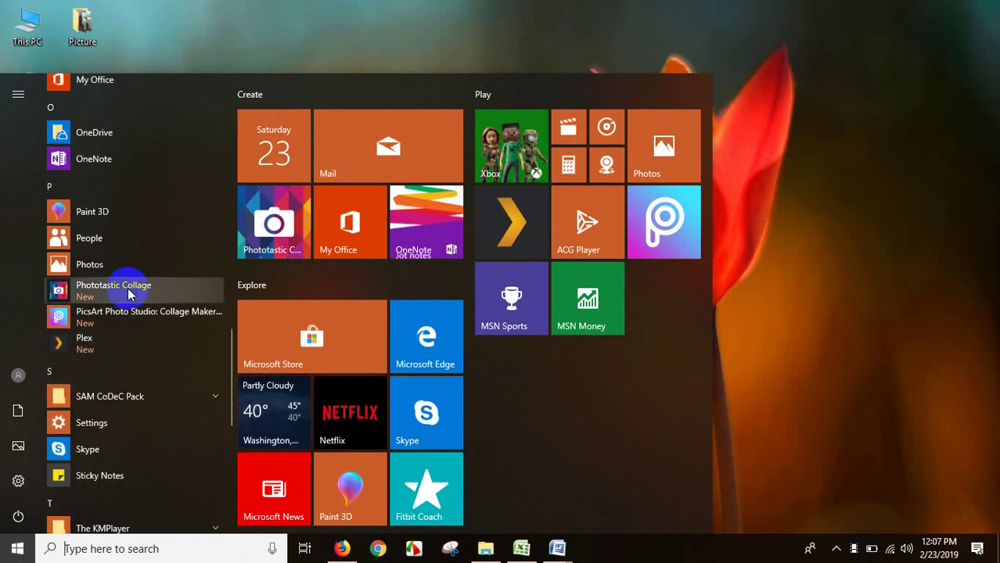
scroll(129, 284, down, 3)
scroll(132, 290, up, 4)
scroll(122, 251, up, 2)
scroll(141, 274, up, 2)
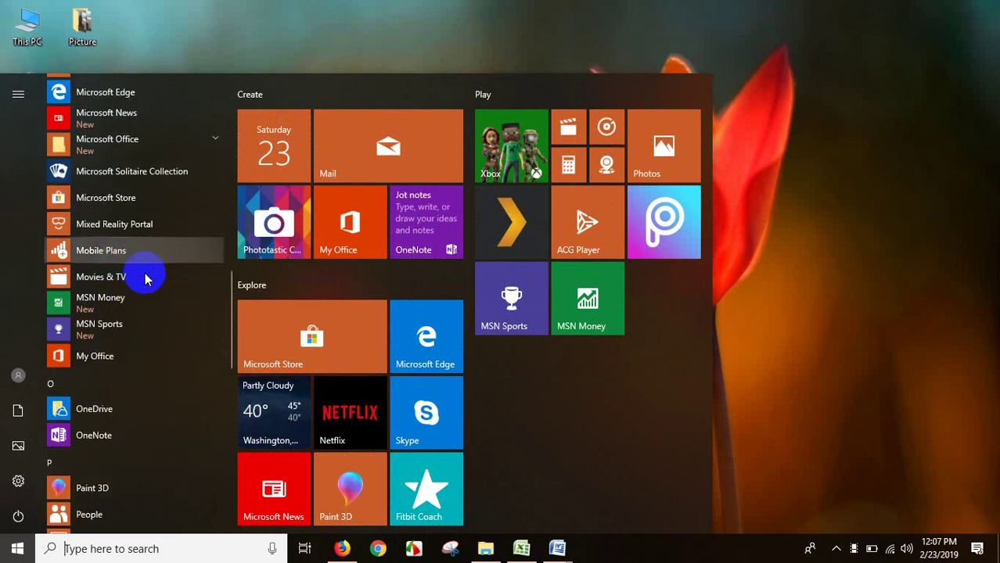
scroll(143, 311, up, 2)
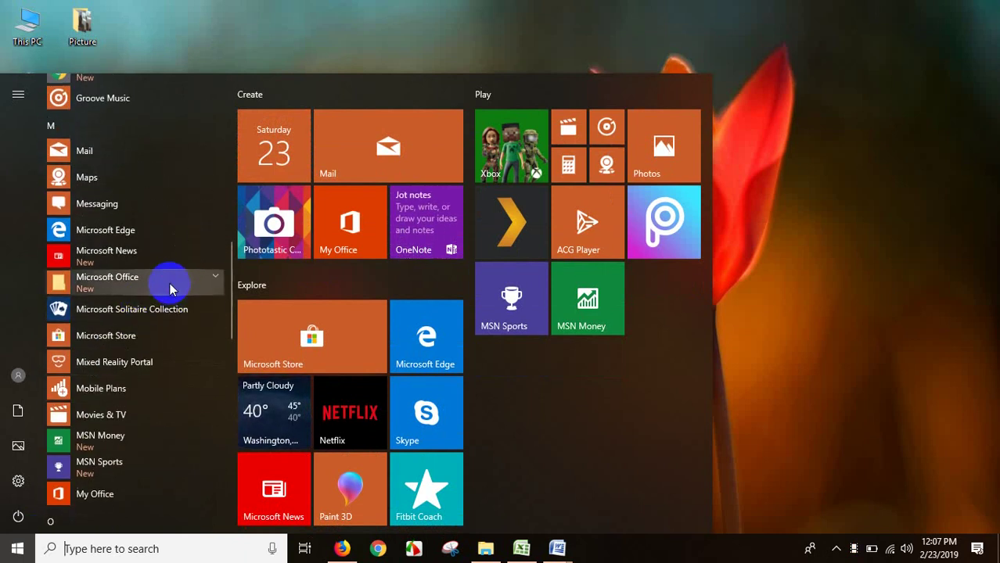
Expand the Microsoft Office group and launch Microsoft Office Word 2003.
click(170, 280)
scroll(167, 333, down, 2)
scroll(166, 338, down, 5)
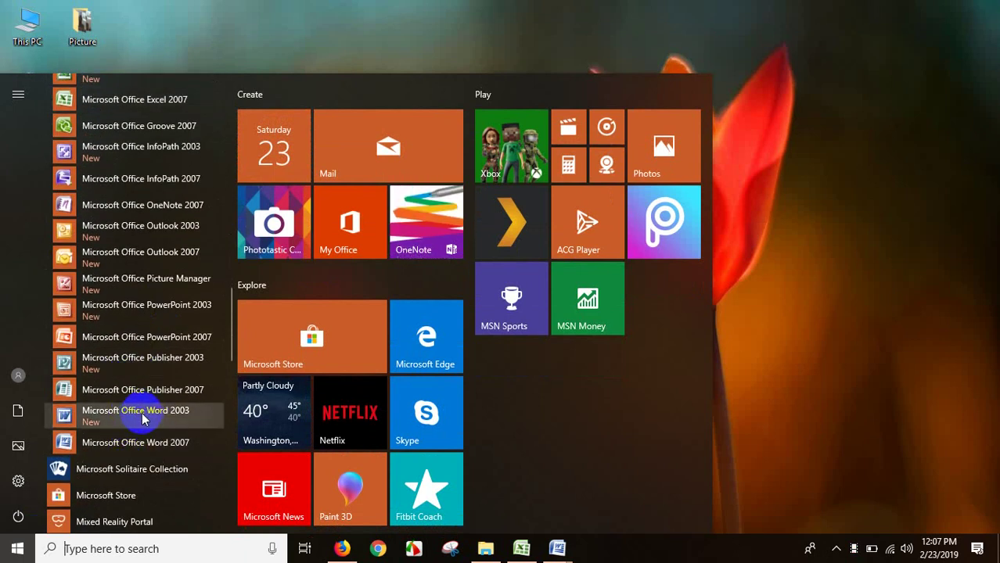
click(141, 419)
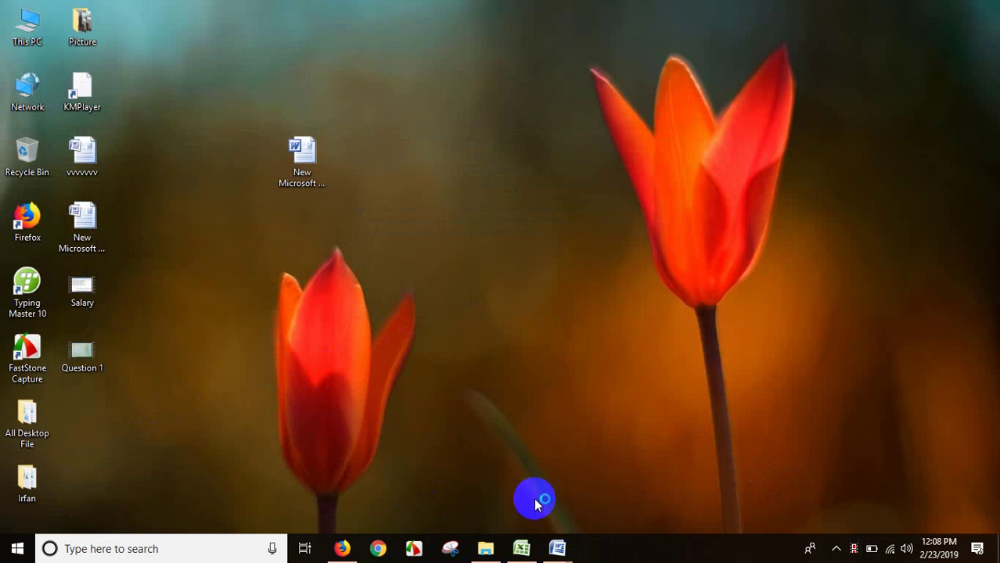
Bring the Word 2003 blank document forward and close its Getting Started pane.
mouse_move(559, 551)
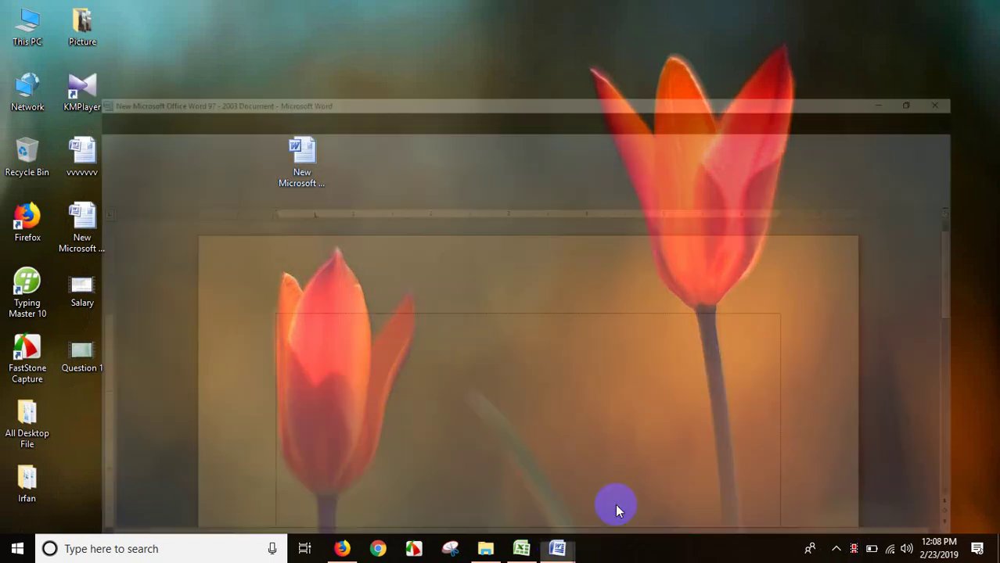
click(614, 504)
click(593, 549)
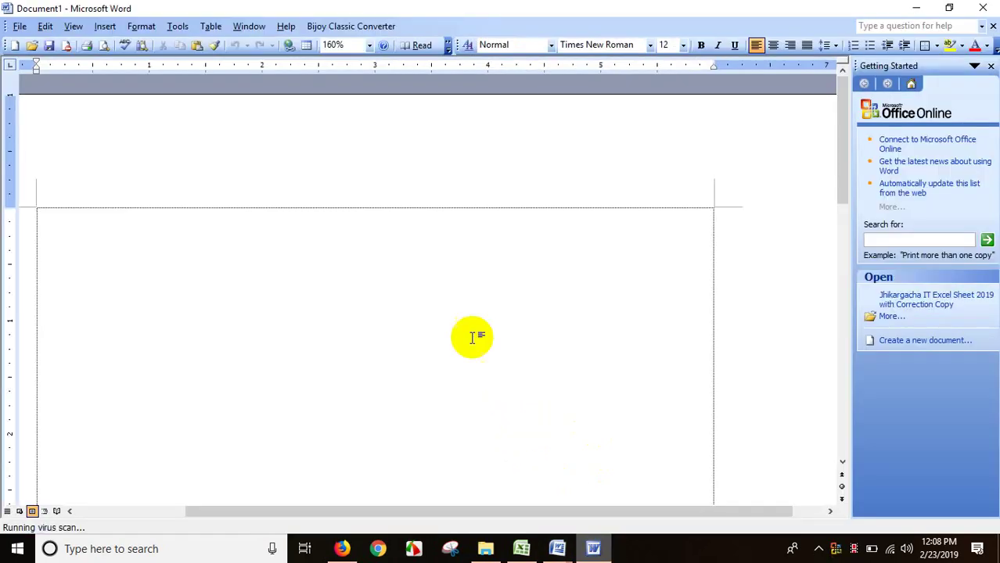
click(990, 66)
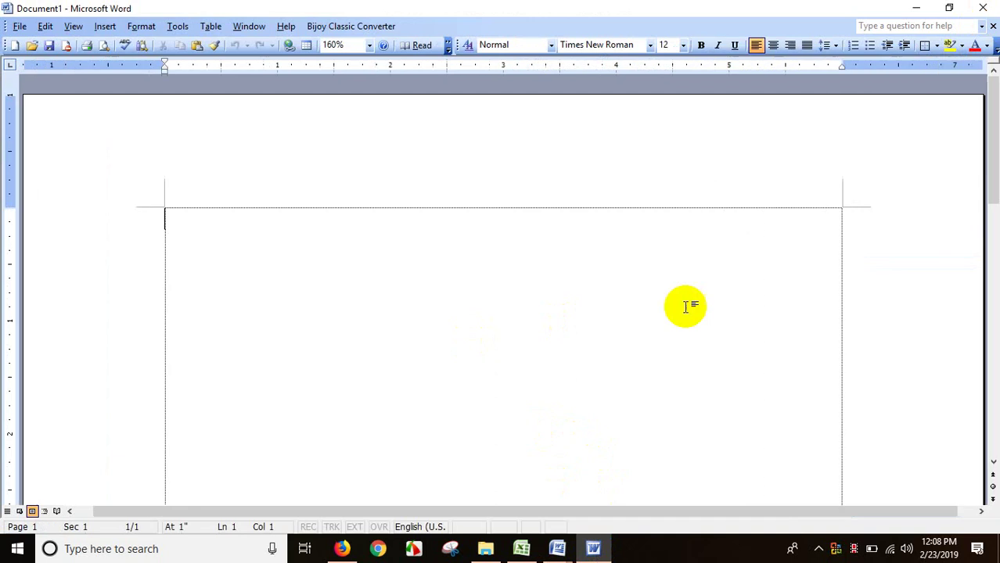
ctrl+scroll(528, 279, down, 3)
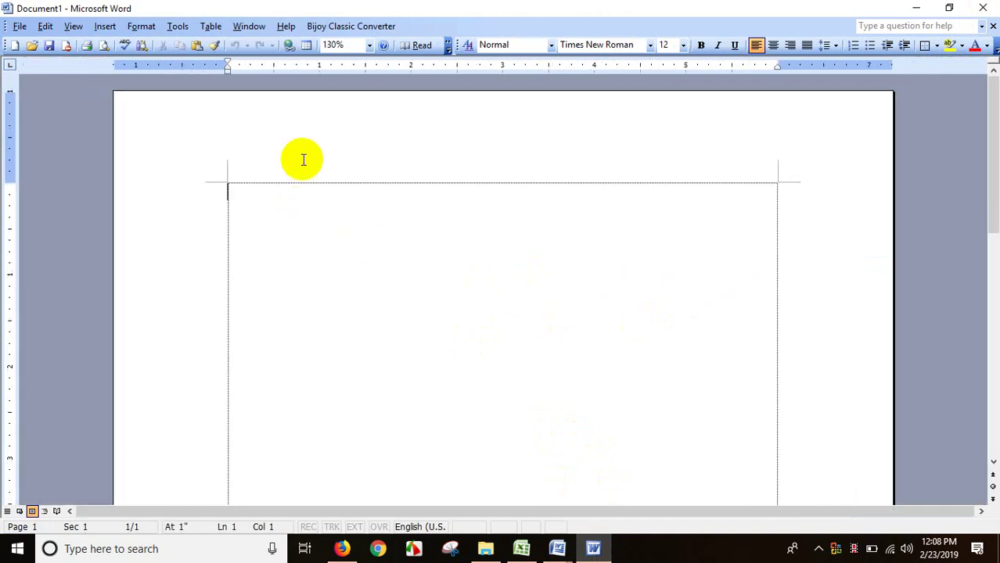
Uncheck Text boundaries on the View tab of Tools > Options and apply.
click(178, 27)
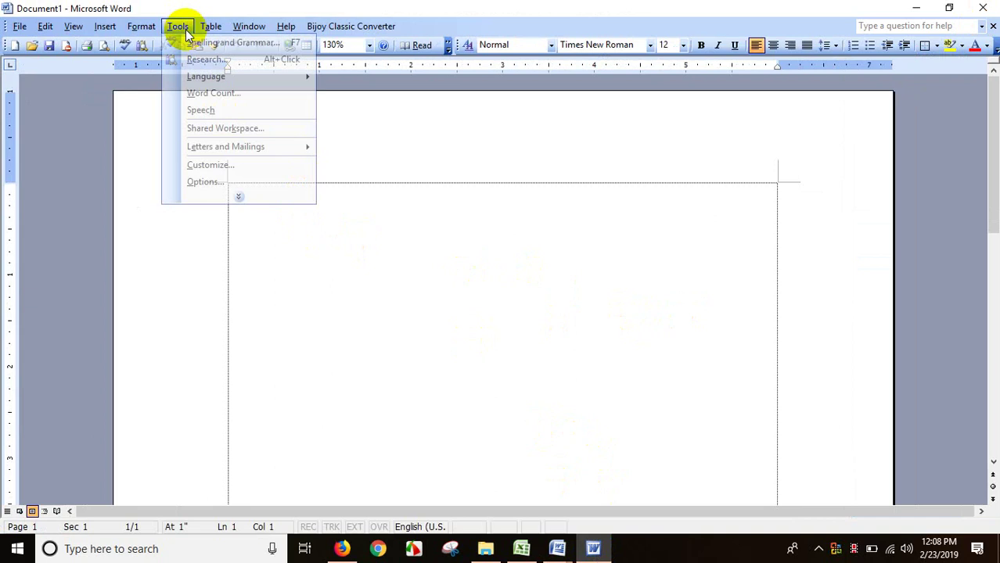
click(220, 184)
click(372, 341)
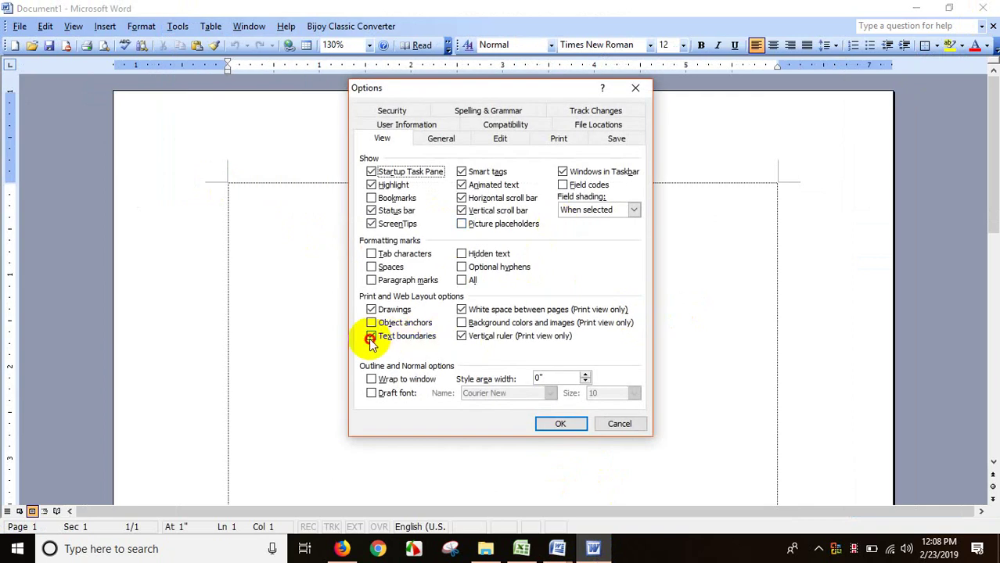
click(371, 336)
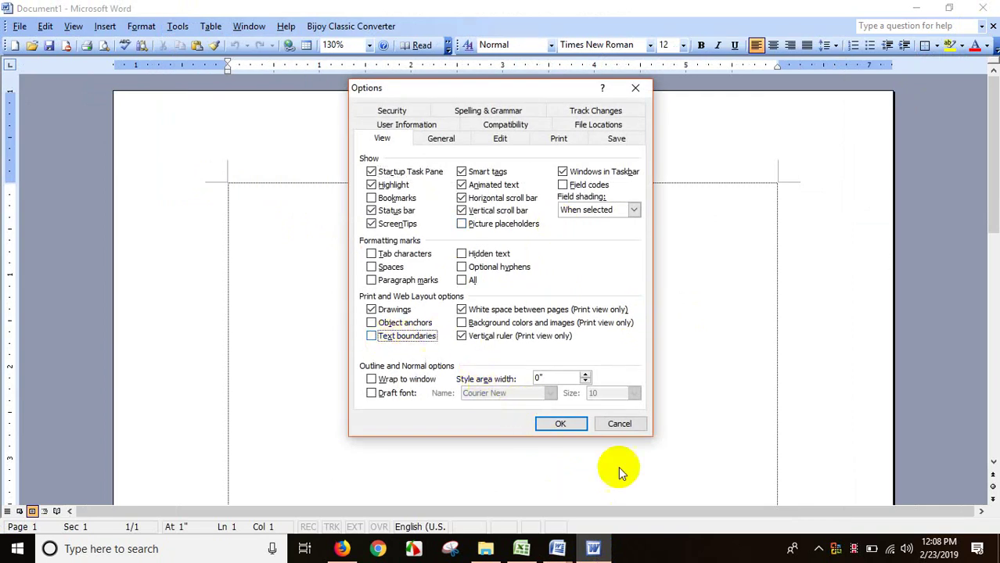
click(565, 423)
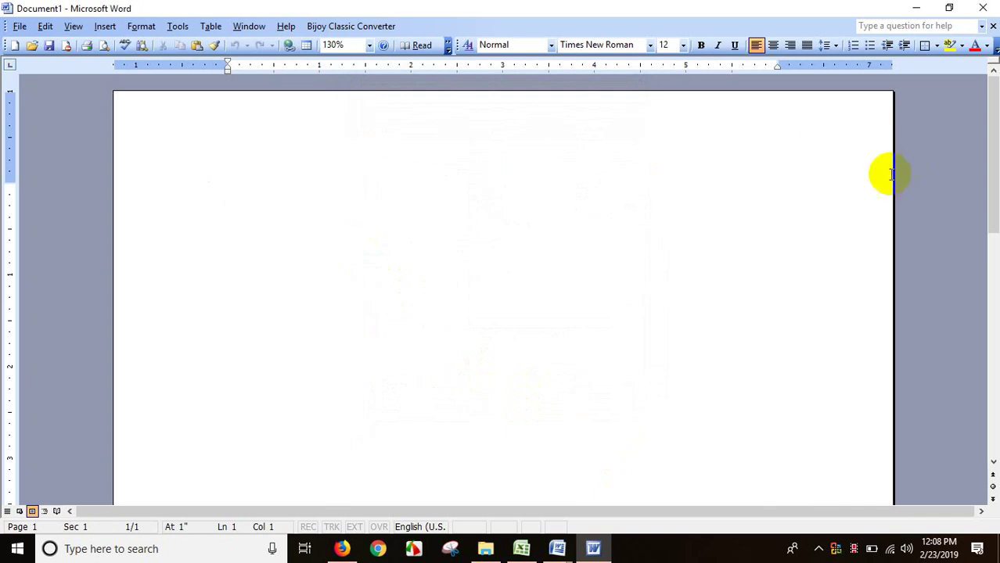
Check Text boundaries again in Word 2003's Tools > Options, then close Word 2003.
click(178, 27)
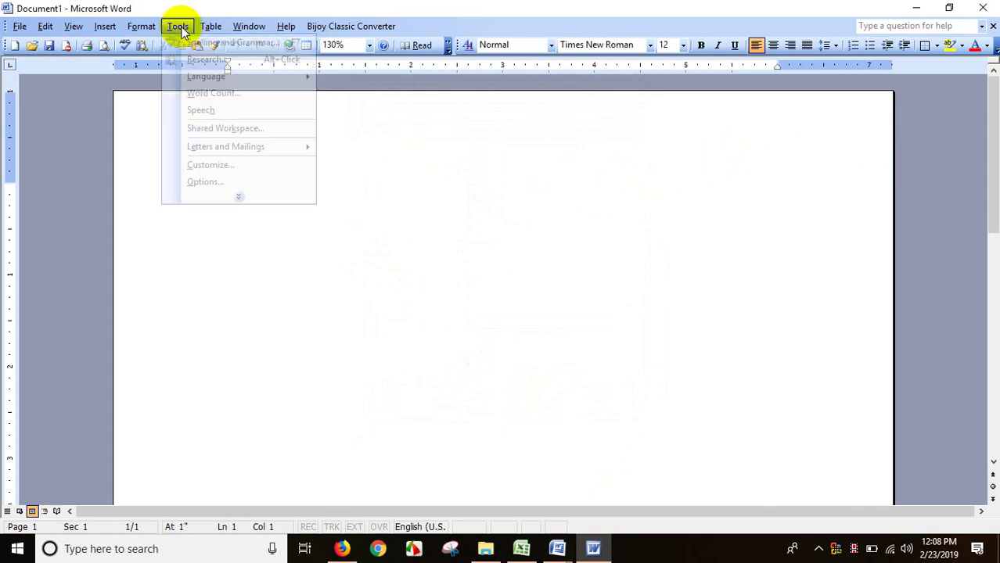
click(211, 183)
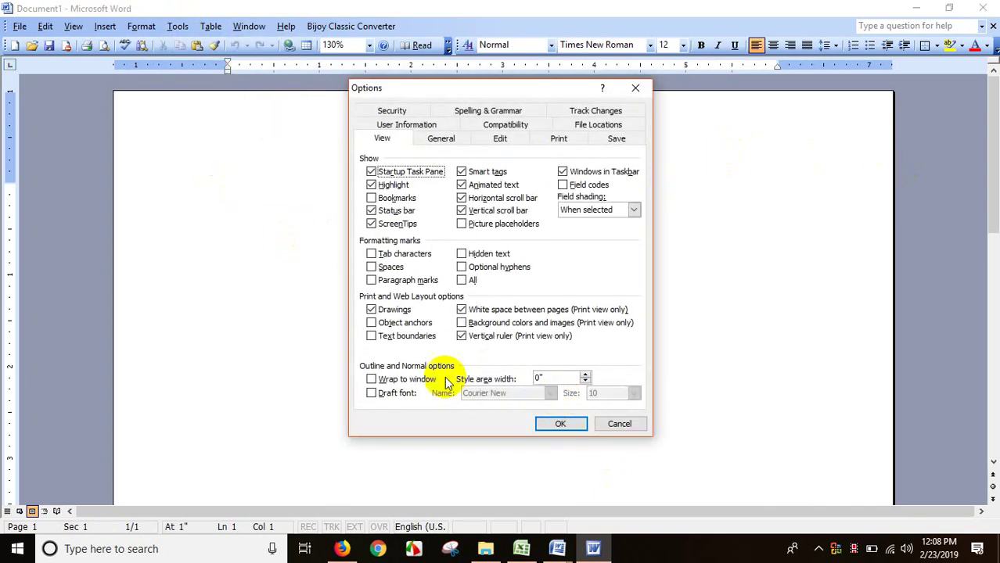
click(391, 339)
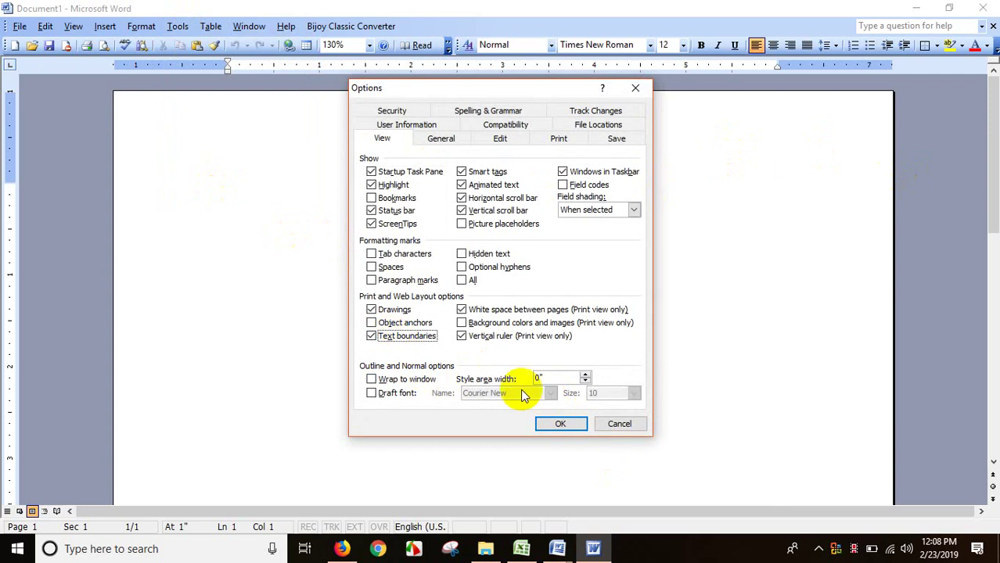
click(561, 423)
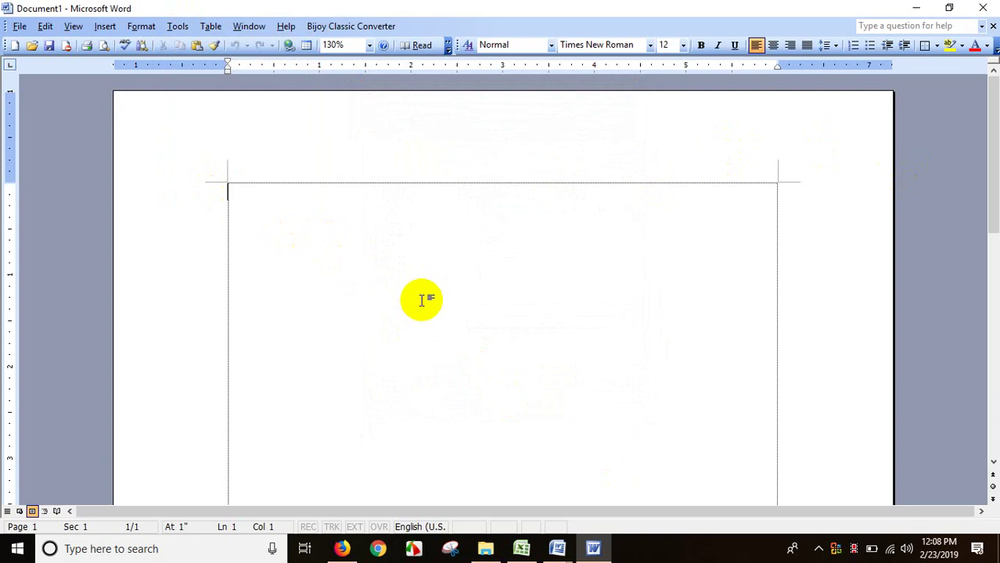
click(984, 9)
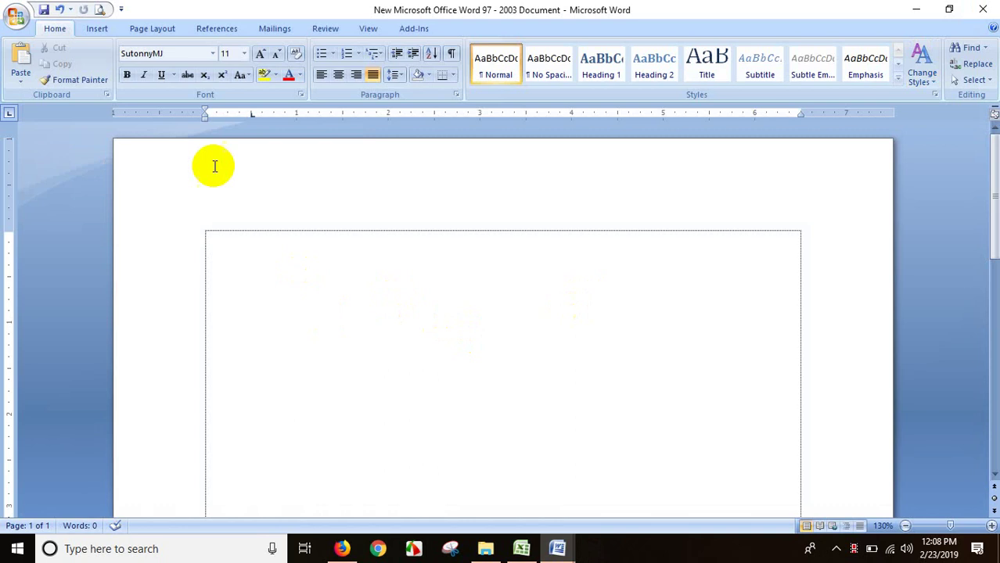
click(16, 14)
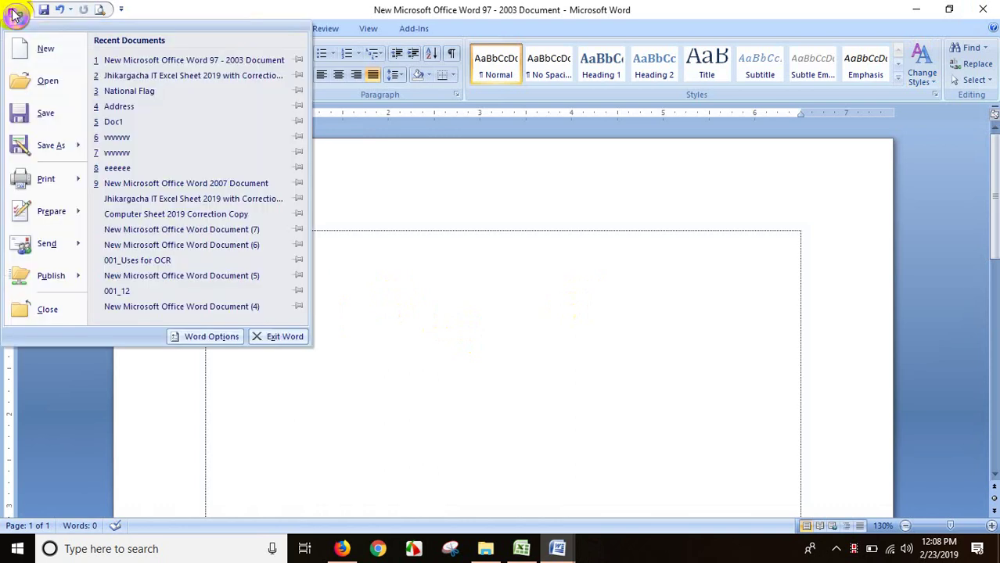
Open Word Options and switch to the Customize page.
click(216, 337)
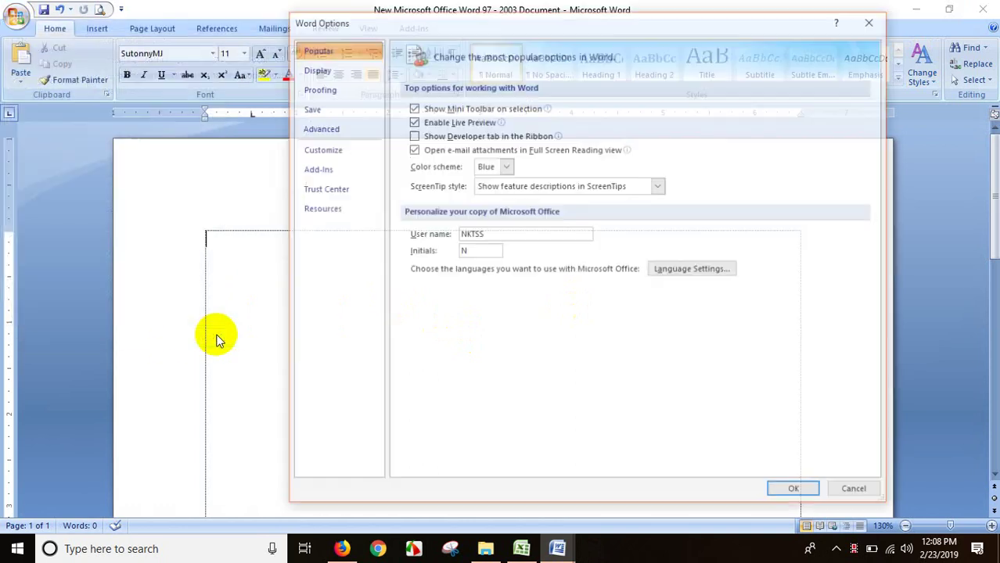
click(337, 132)
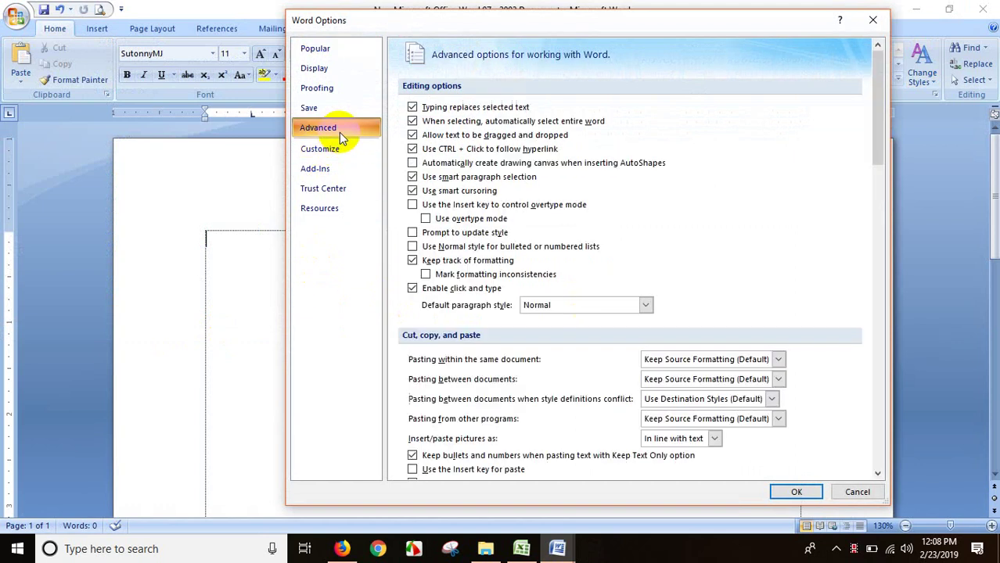
click(341, 155)
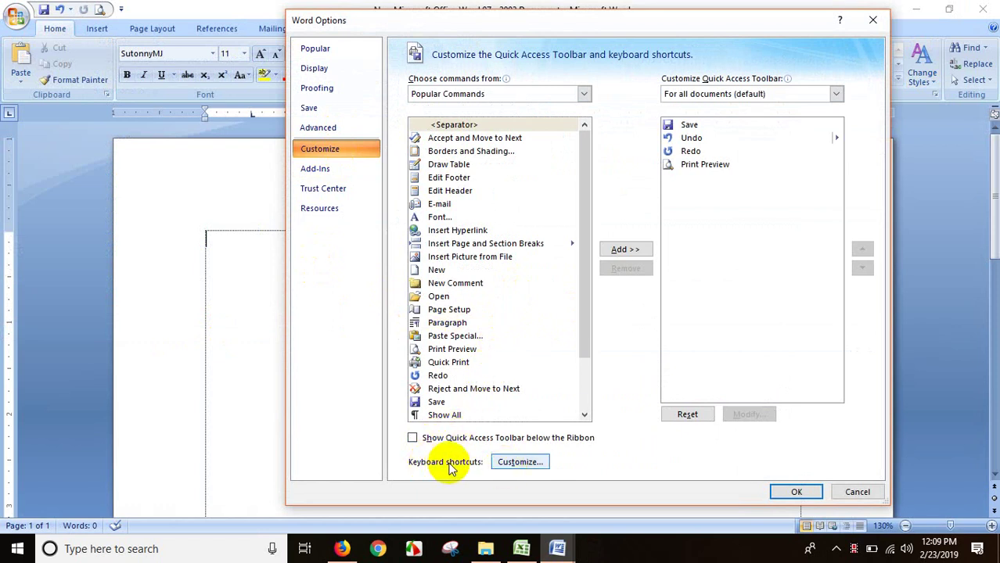
Open Customize Keyboard and select the Fonts category in the Categories list.
click(520, 462)
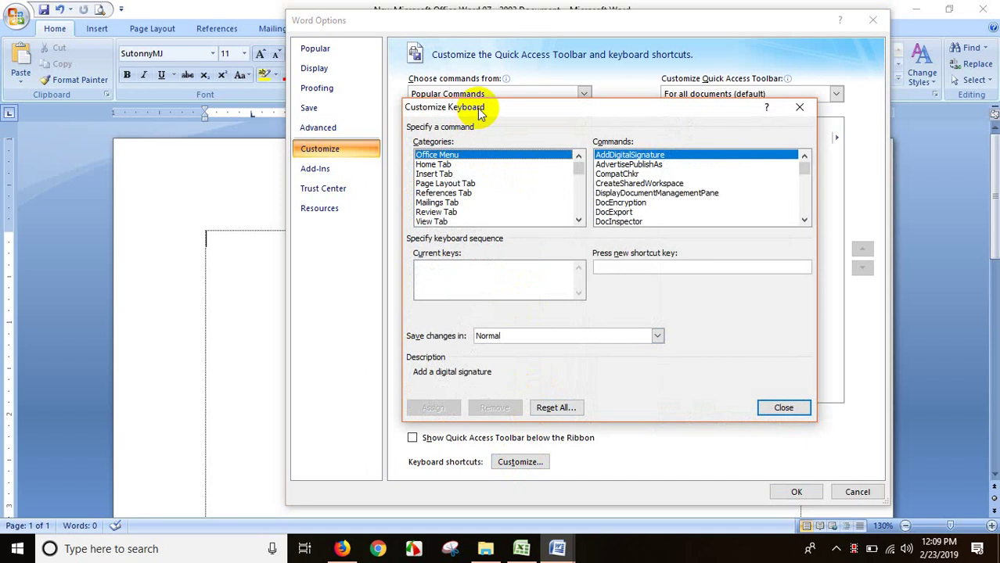
drag(485, 108, 510, 100)
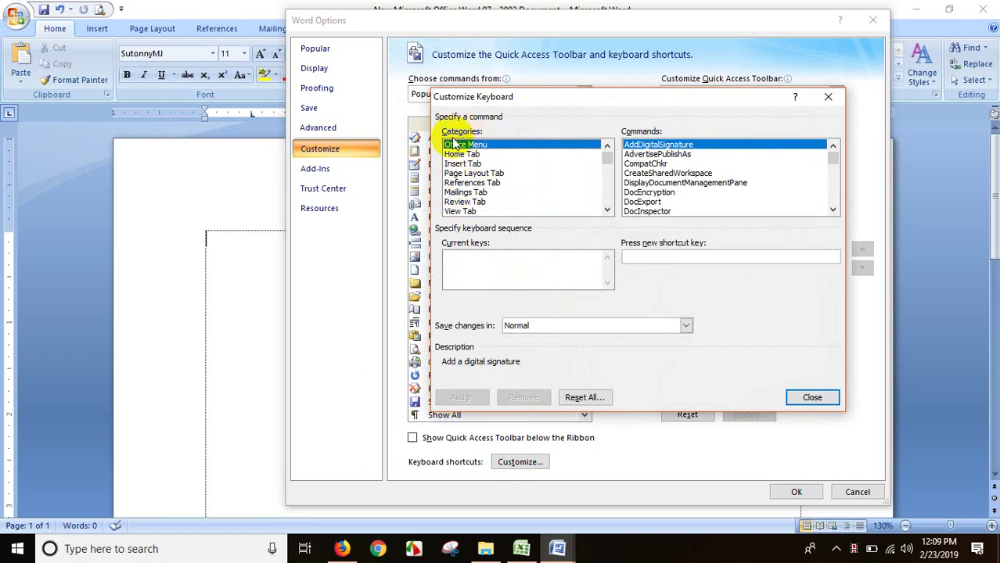
click(474, 193)
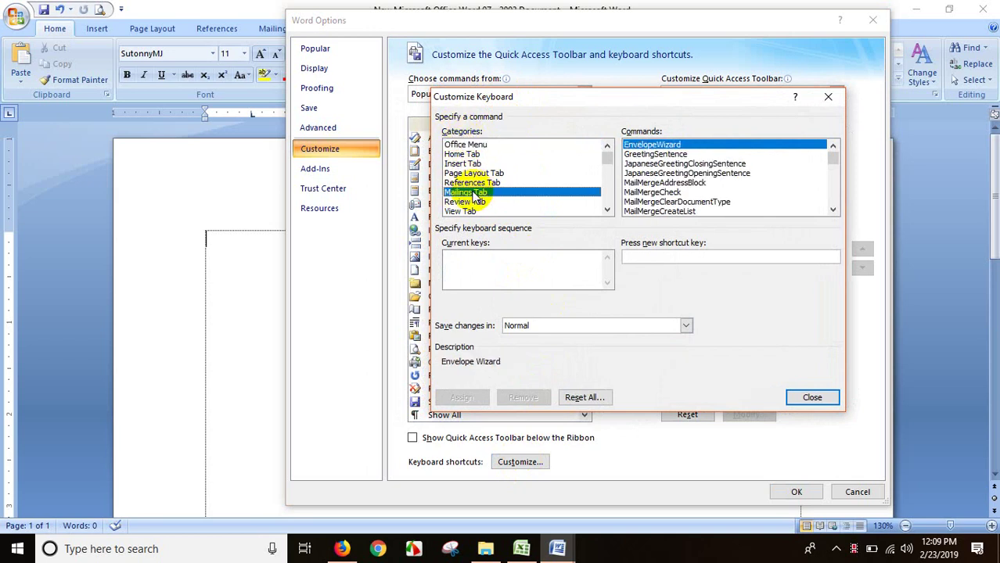
scroll(475, 197, down, 1)
scroll(475, 197, down, 1)
scroll(474, 197, down, 2)
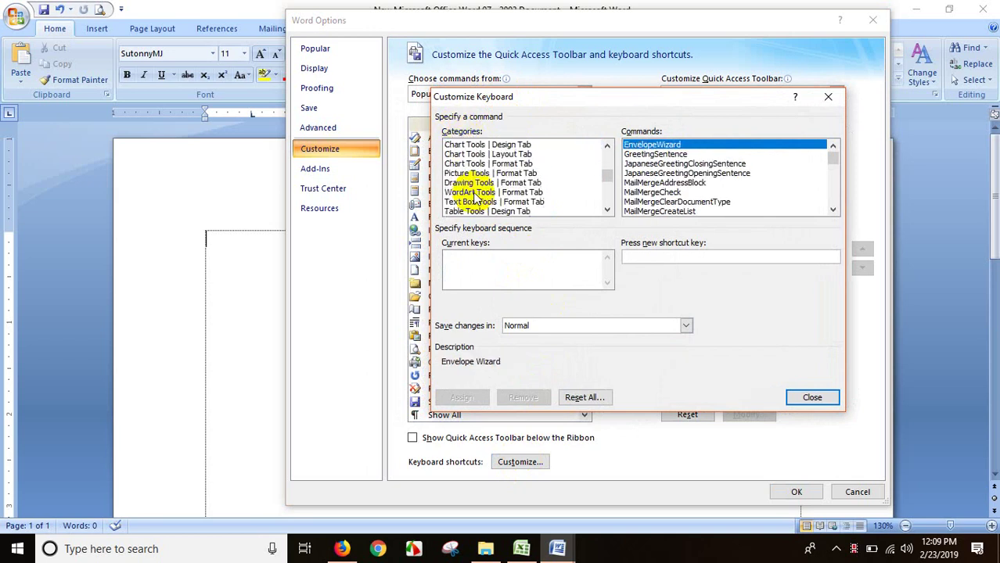
scroll(475, 197, down, 2)
scroll(475, 197, down, 2)
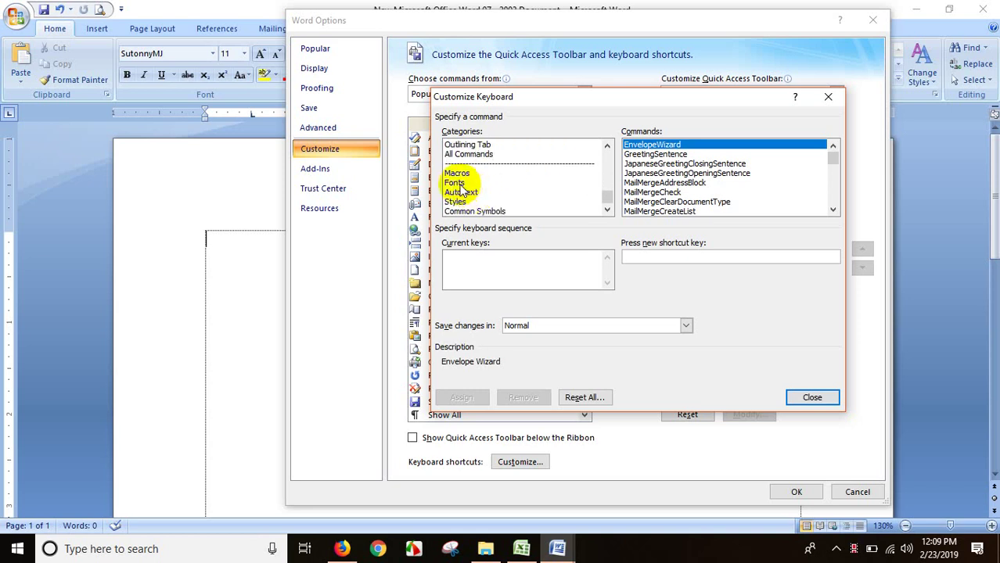
click(460, 184)
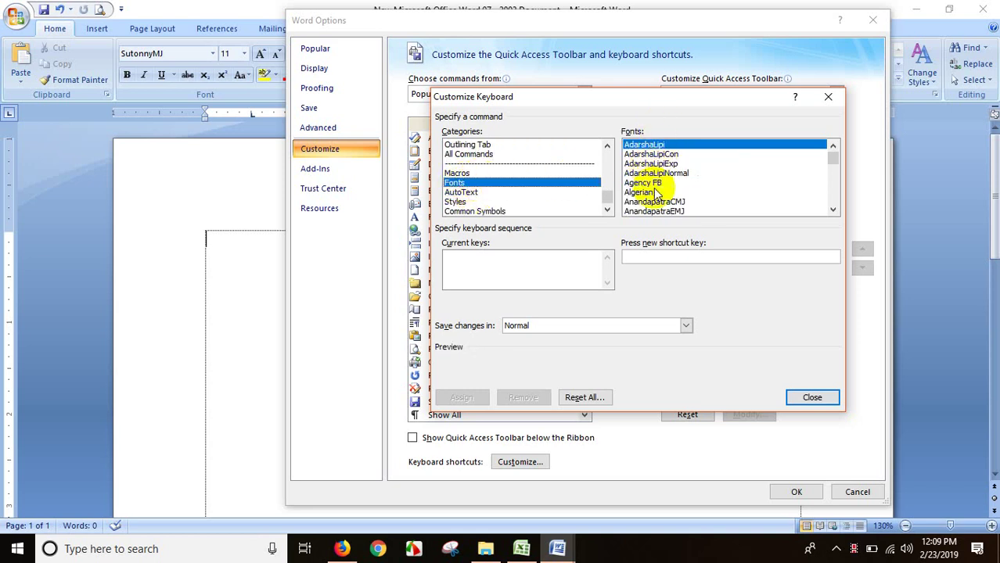
click(468, 193)
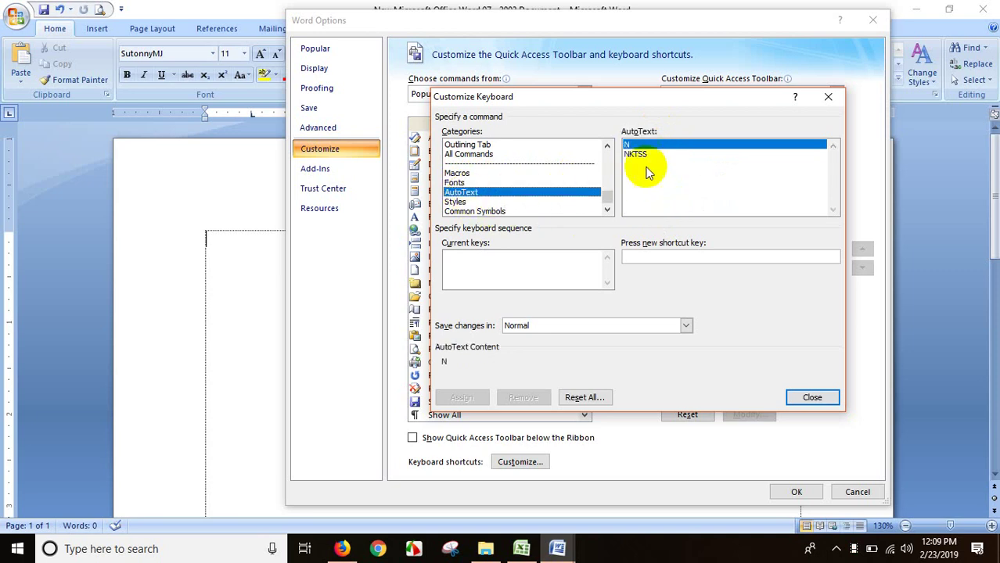
click(461, 201)
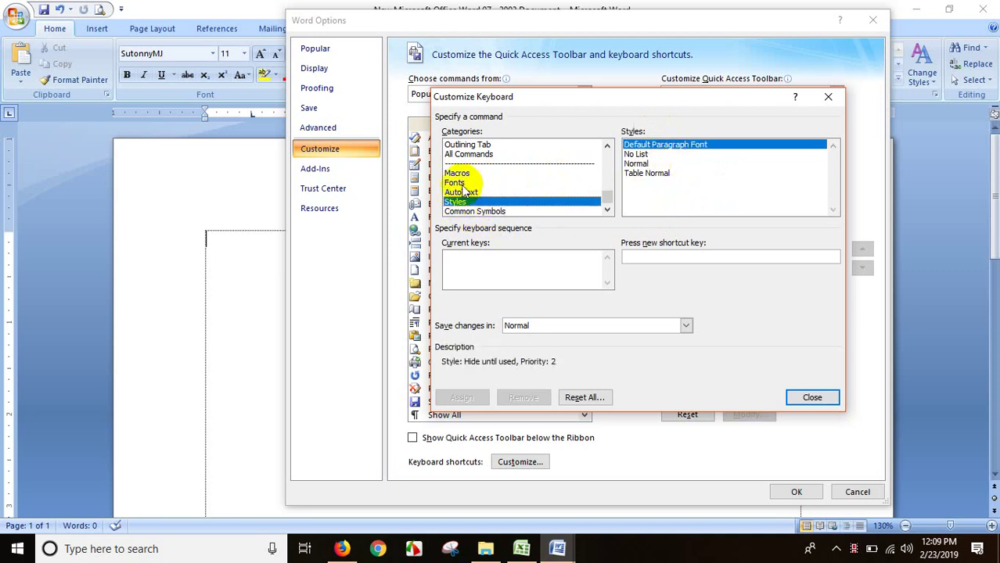
click(455, 182)
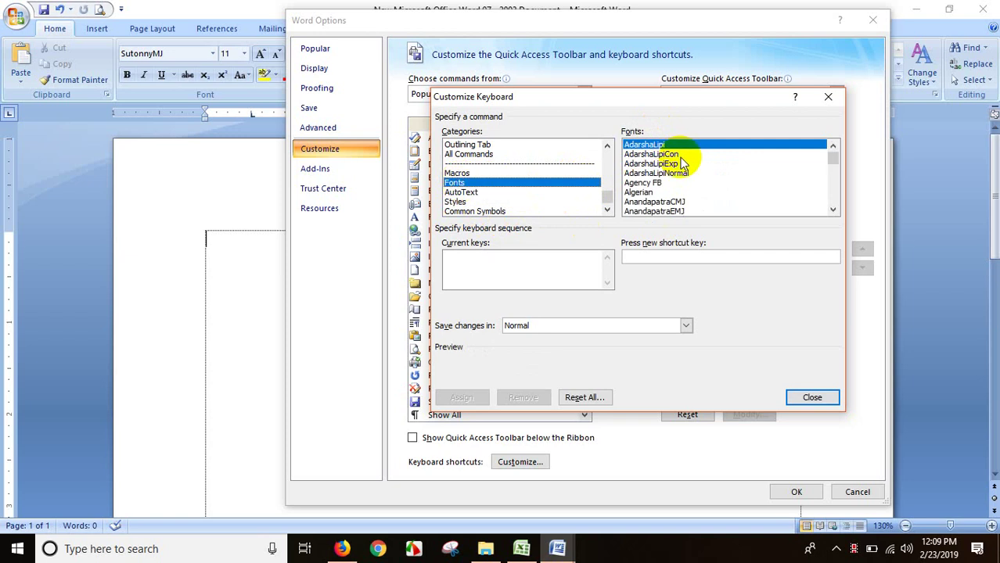
Select a font in the Fonts list and scroll down through the list.
click(680, 154)
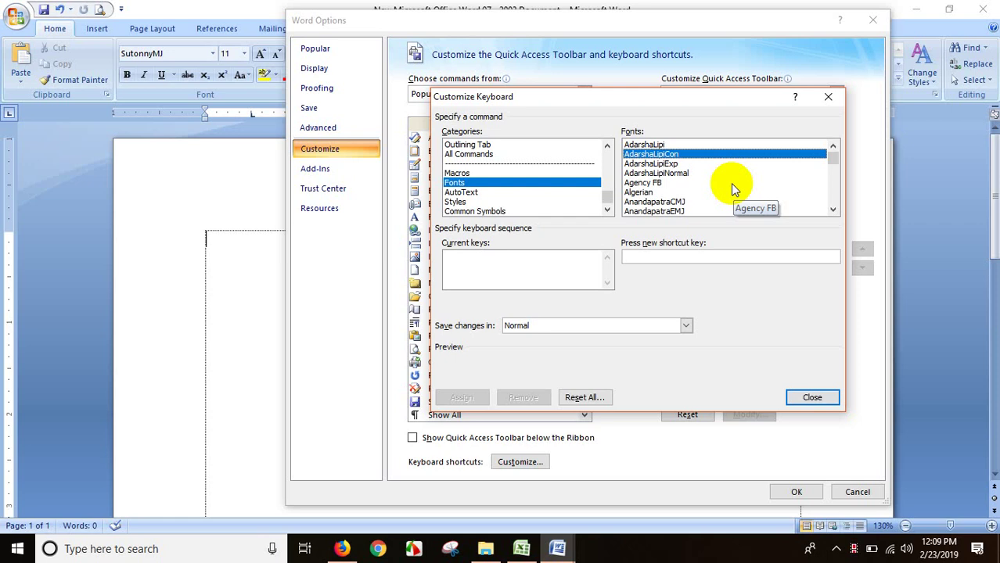
click(832, 209)
click(833, 209)
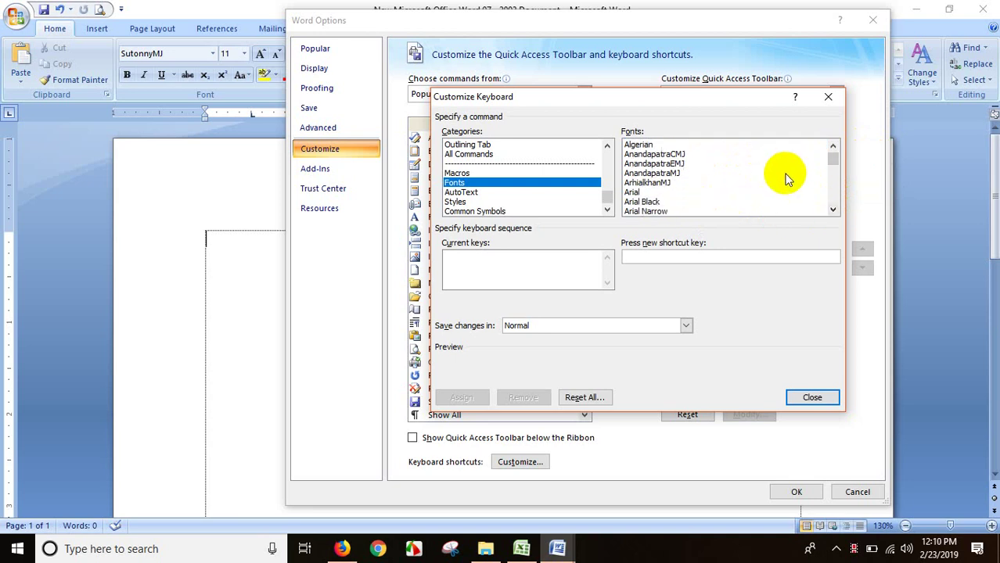
click(832, 209)
click(832, 209)
scroll(739, 195, down, 4)
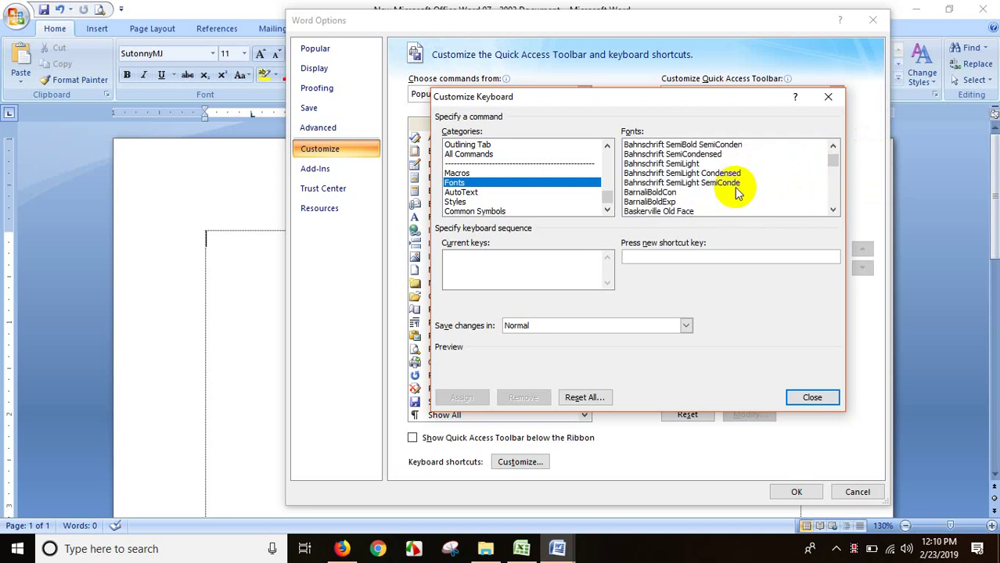
scroll(727, 190, down, 10)
scroll(728, 189, down, 10)
scroll(727, 189, down, 10)
scroll(657, 168, down, 3)
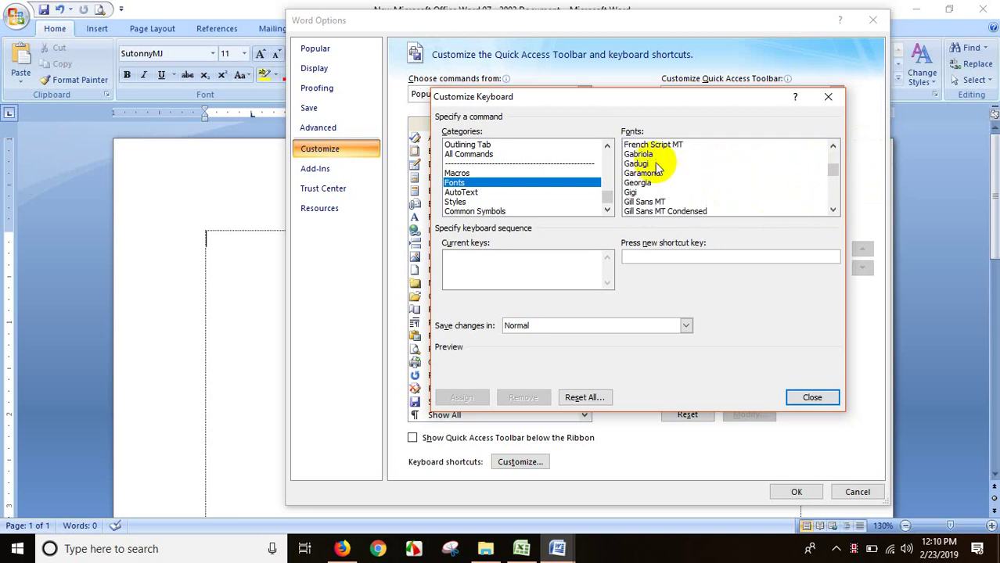
Jump to the S fonts and select SutonnyMJ, showing its current key Alt+B.
click(656, 165)
key(s)
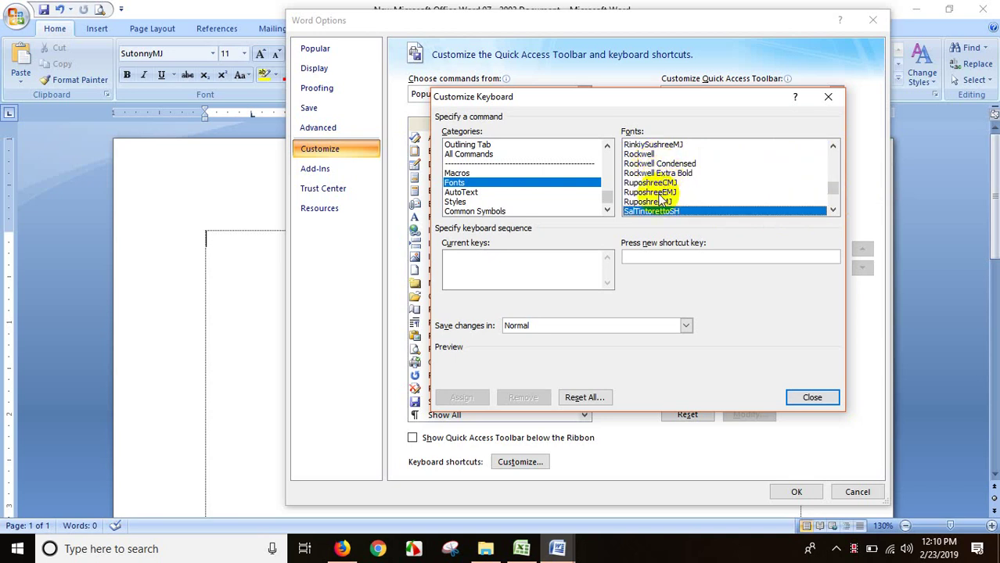
scroll(649, 191, down, 2)
scroll(649, 193, down, 2)
scroll(649, 191, down, 2)
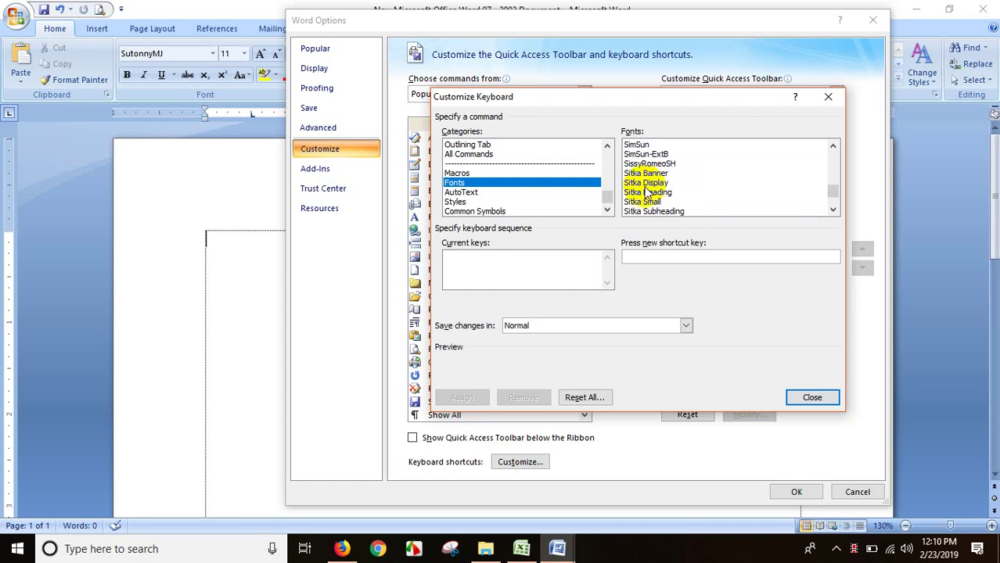
scroll(651, 191, down, 2)
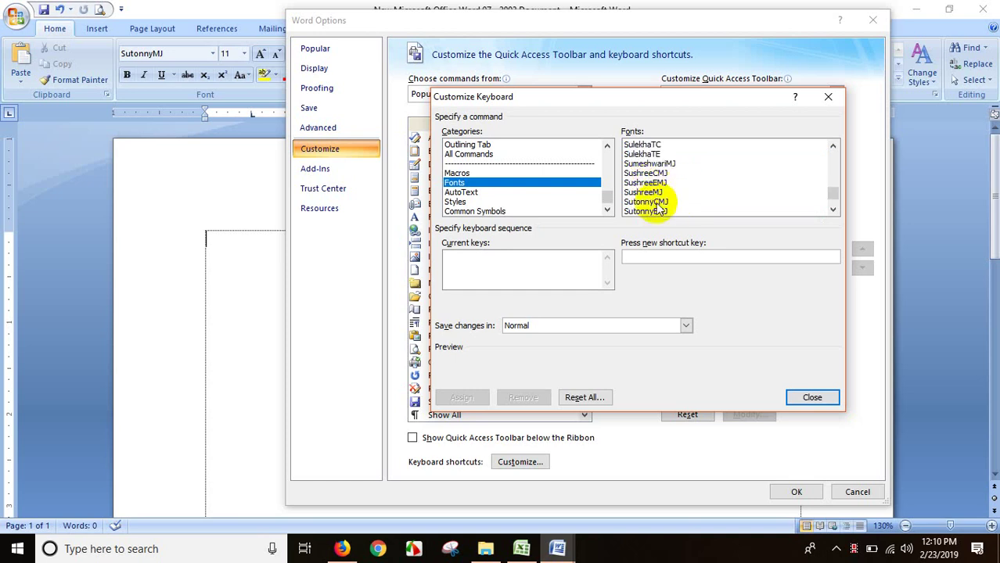
scroll(643, 195, down, 2)
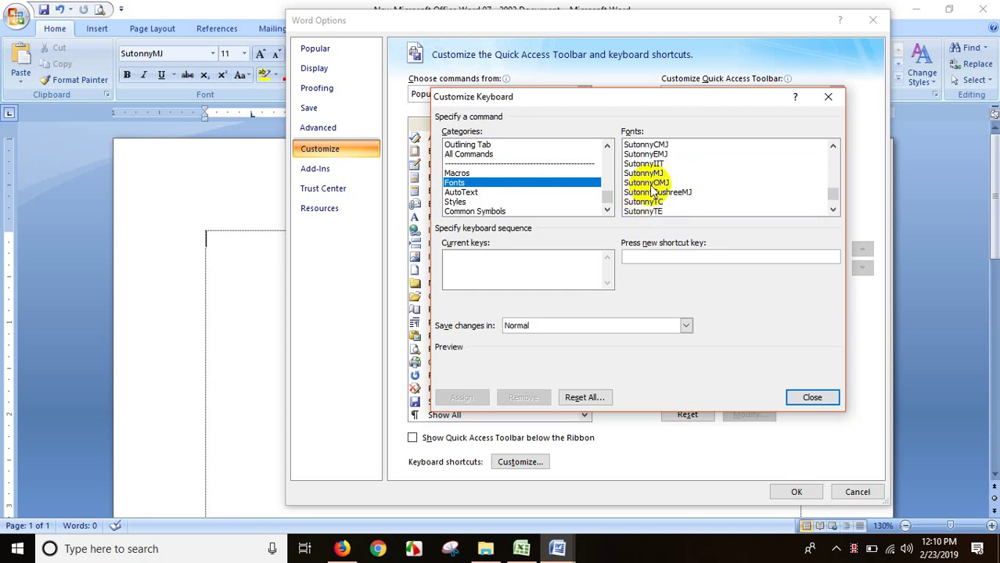
click(651, 174)
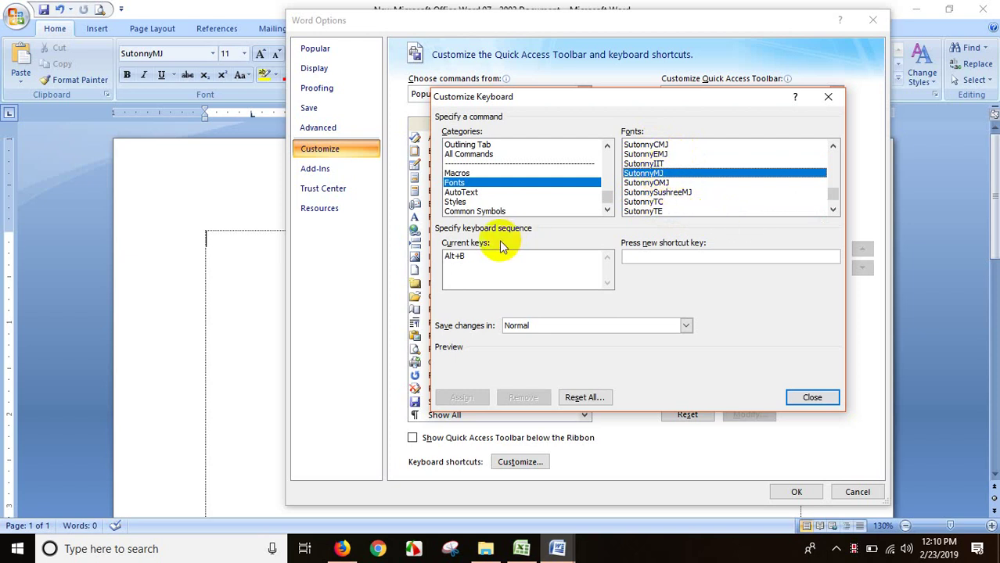
Remove SutonnyMJ's current Alt+B shortcut and enter Alt+B again as its new shortcut key.
click(456, 257)
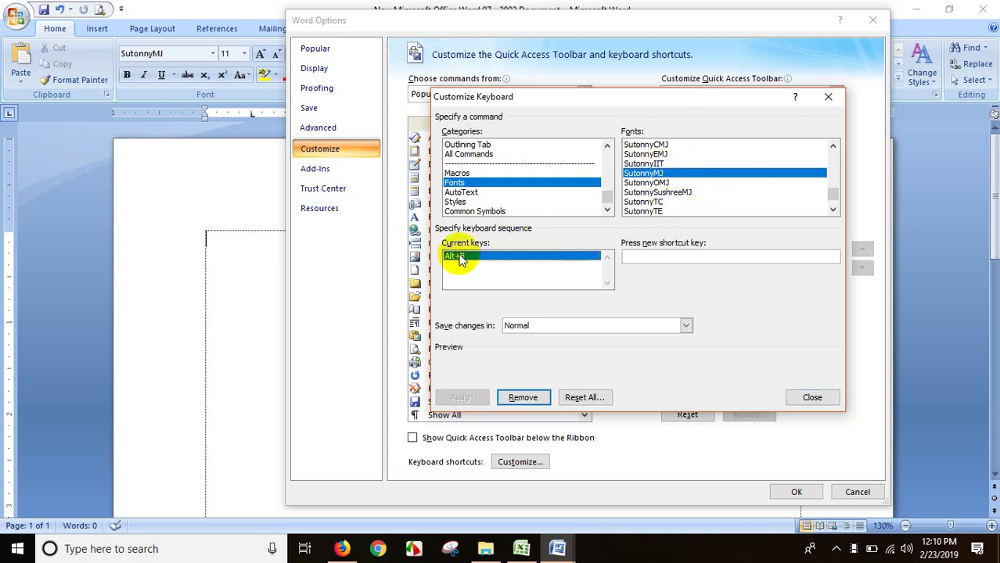
click(528, 396)
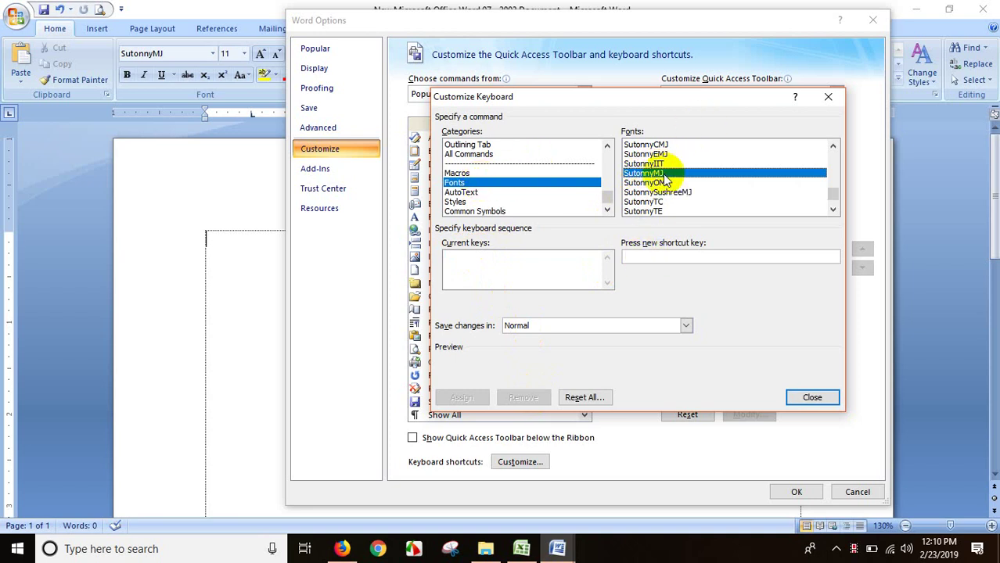
click(642, 262)
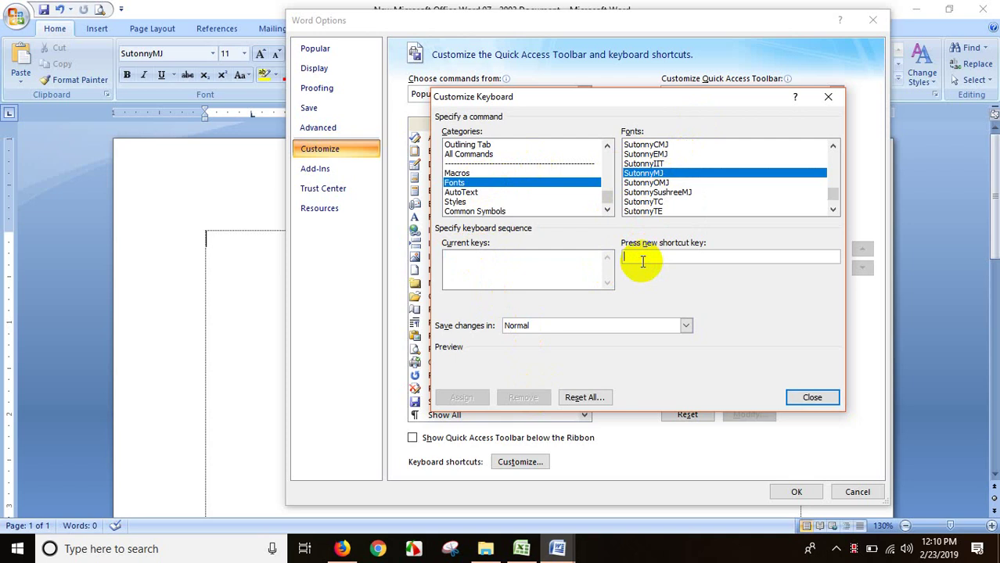
key(alt+b)
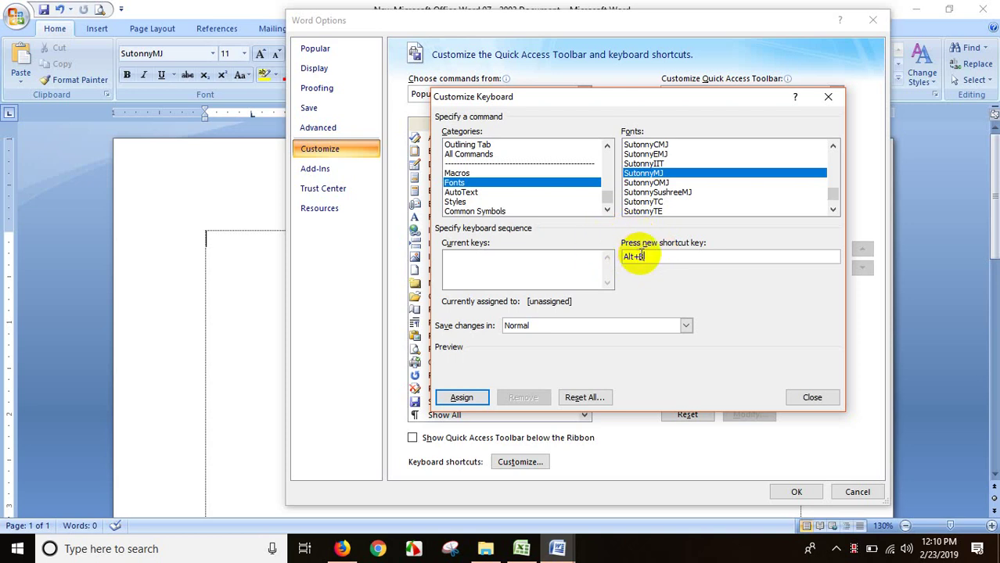
drag(631, 257, 670, 258)
click(670, 257)
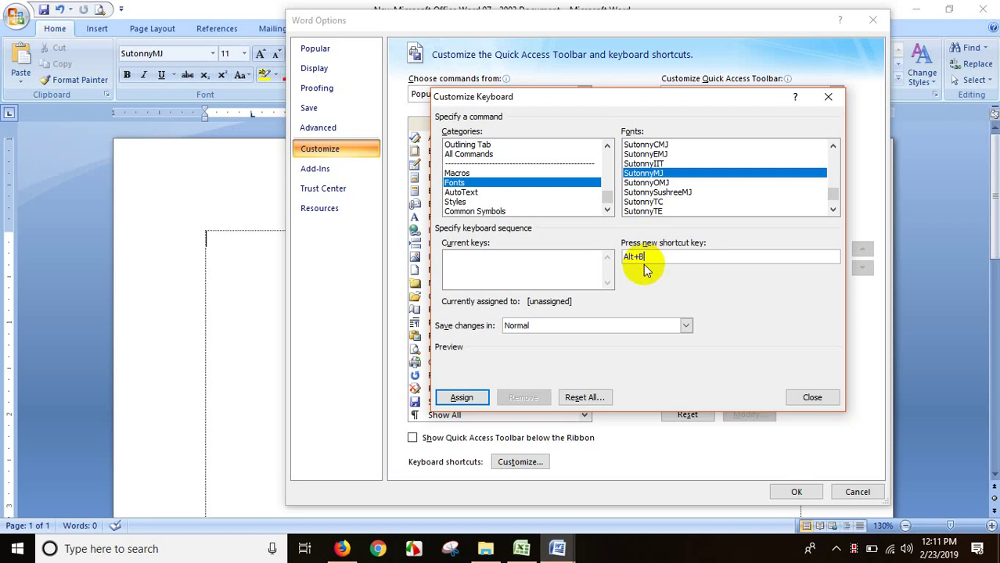
Assign Alt+B to SutonnyMJ, then remove Times New Roman's existing Alt+E shortcut.
click(472, 398)
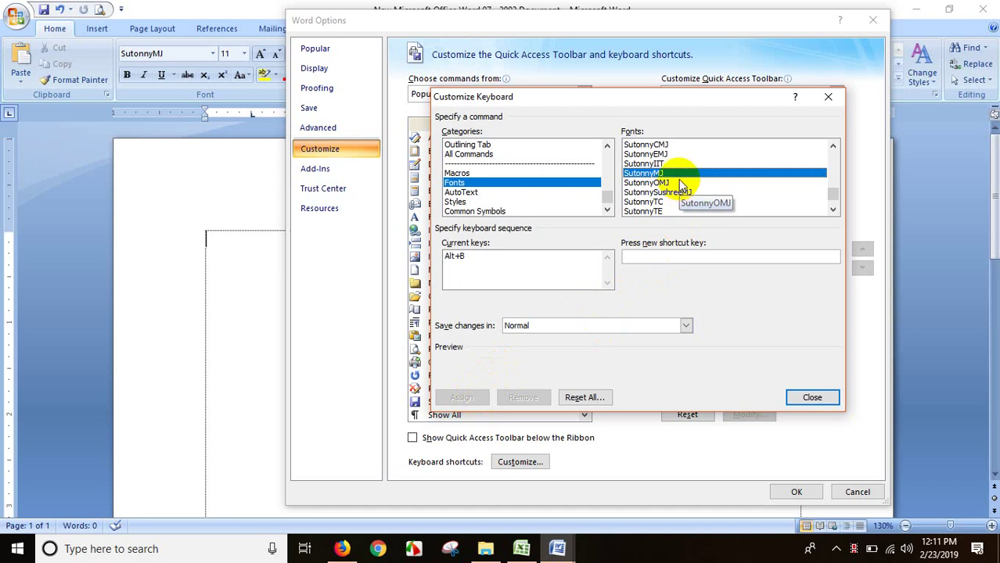
click(643, 202)
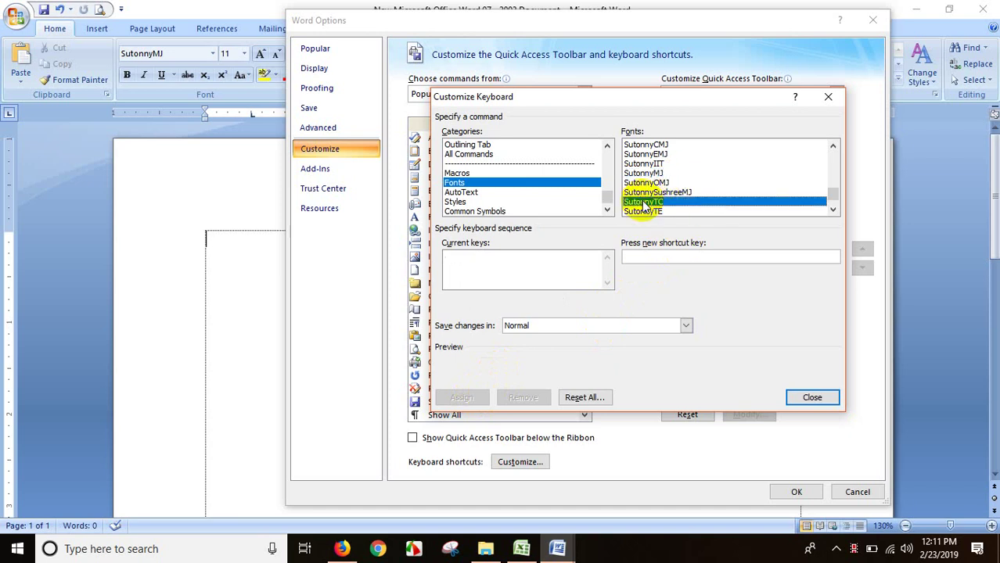
scroll(655, 178, down, 1)
scroll(662, 185, down, 1)
scroll(662, 184, down, 1)
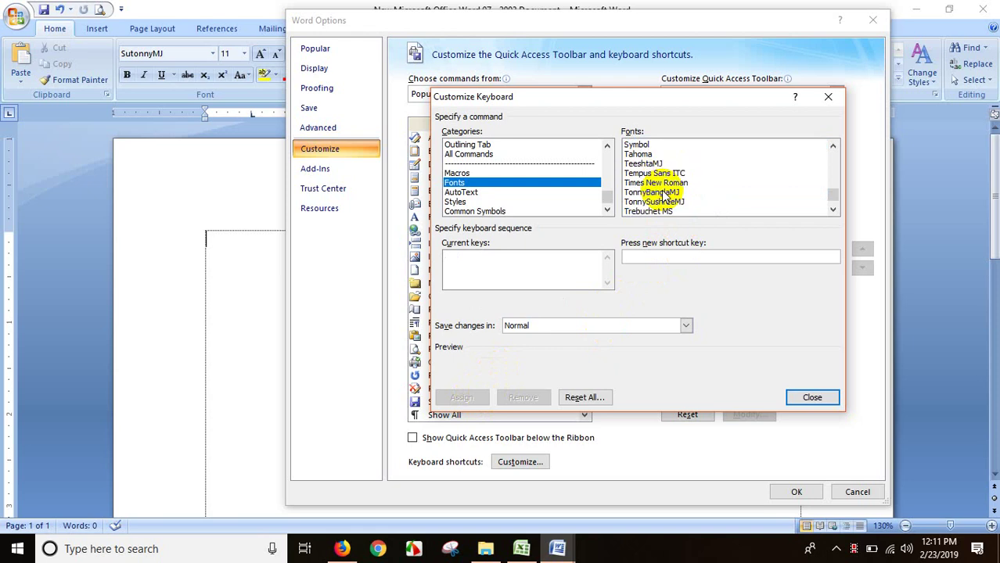
click(661, 183)
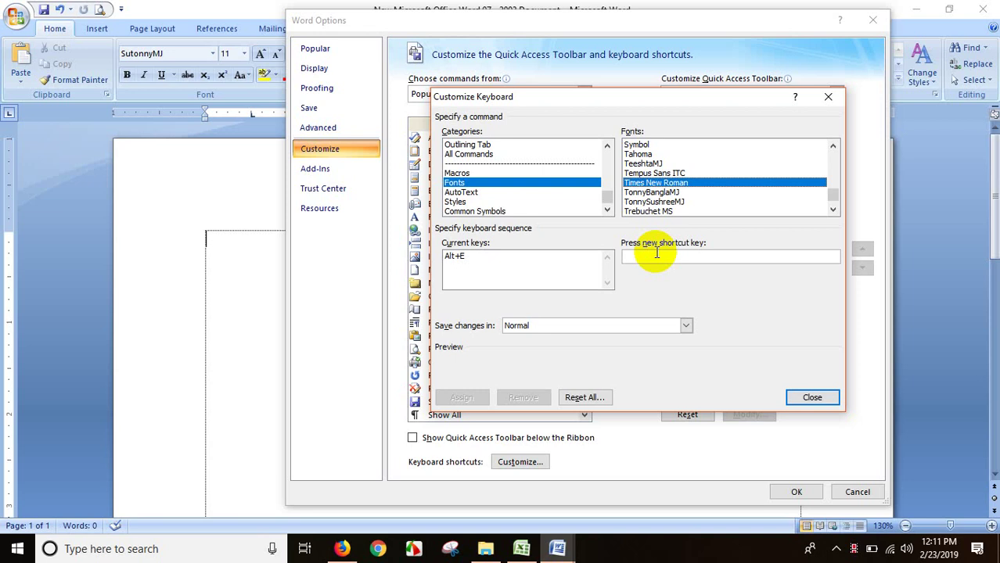
click(463, 258)
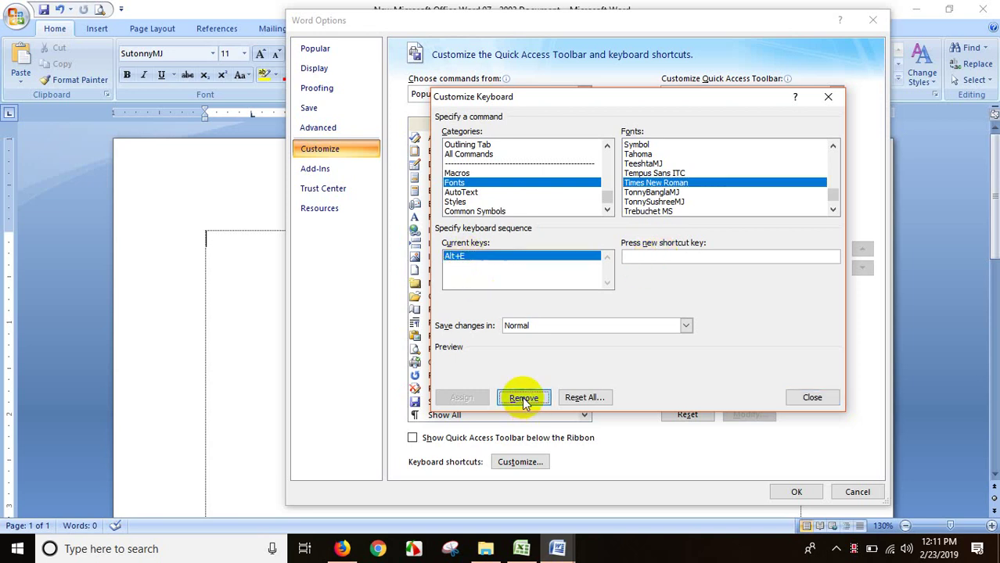
click(523, 397)
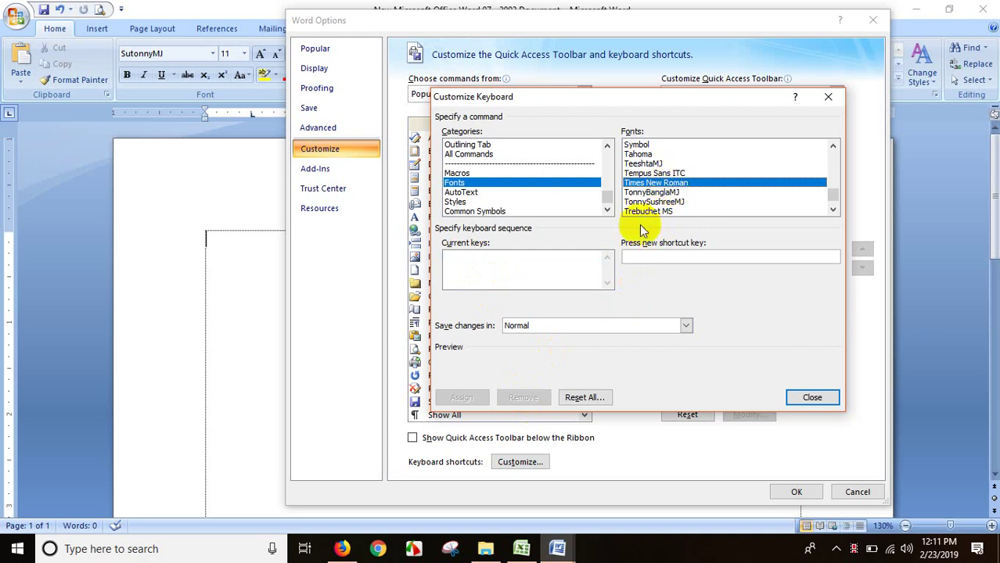
Assign Alt+E as Times New Roman's shortcut and close the Customize Keyboard dialog.
click(648, 257)
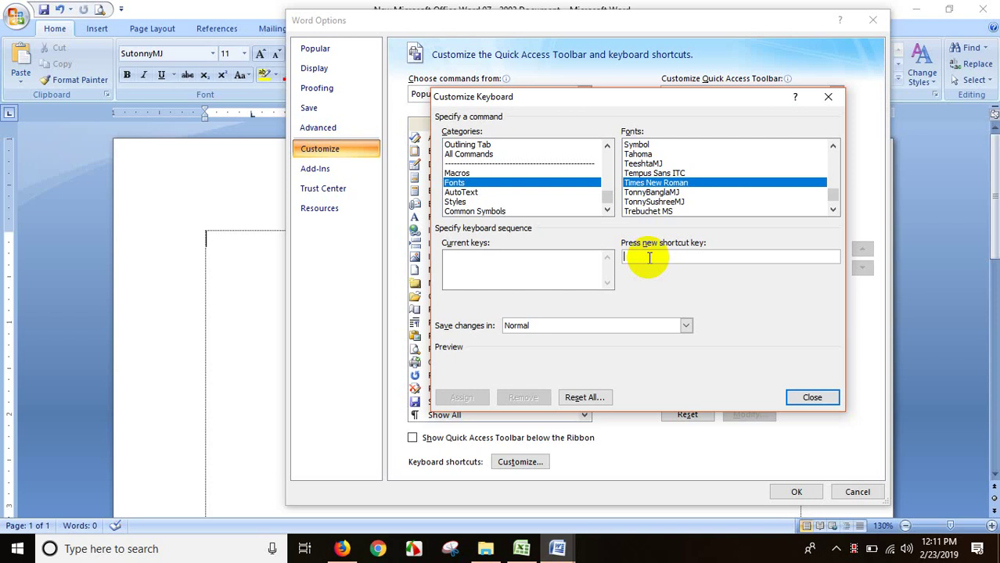
key(alt+e)
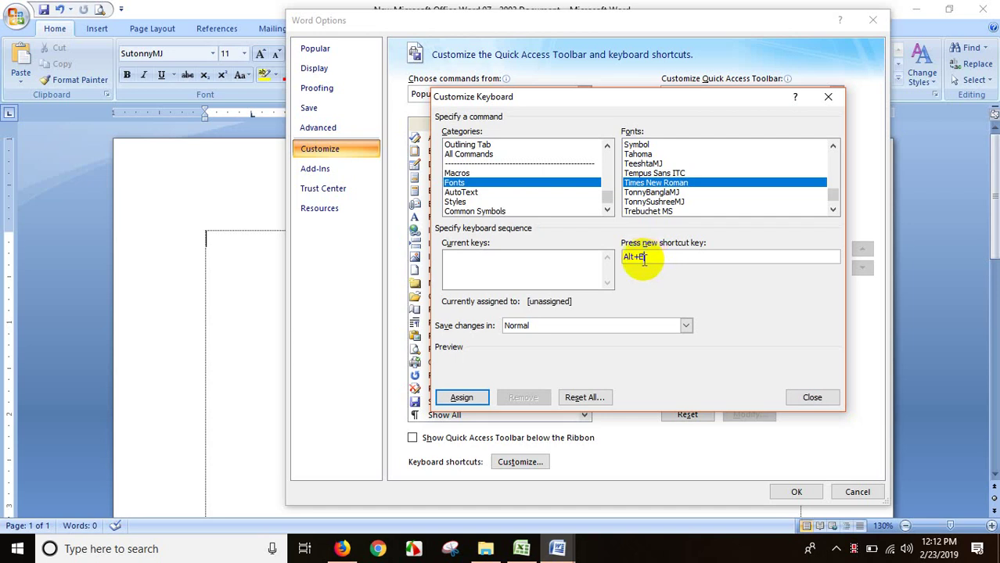
click(467, 397)
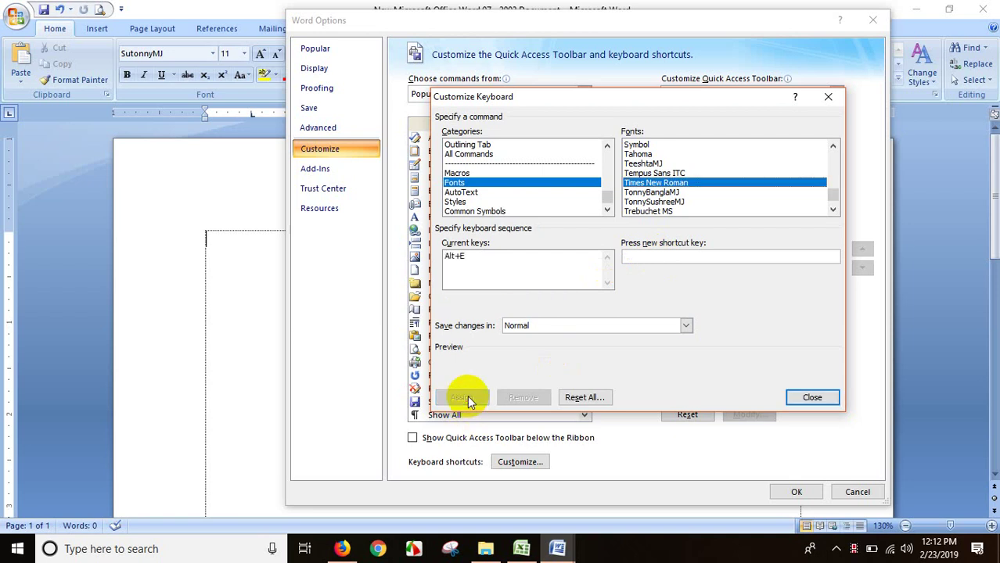
click(827, 399)
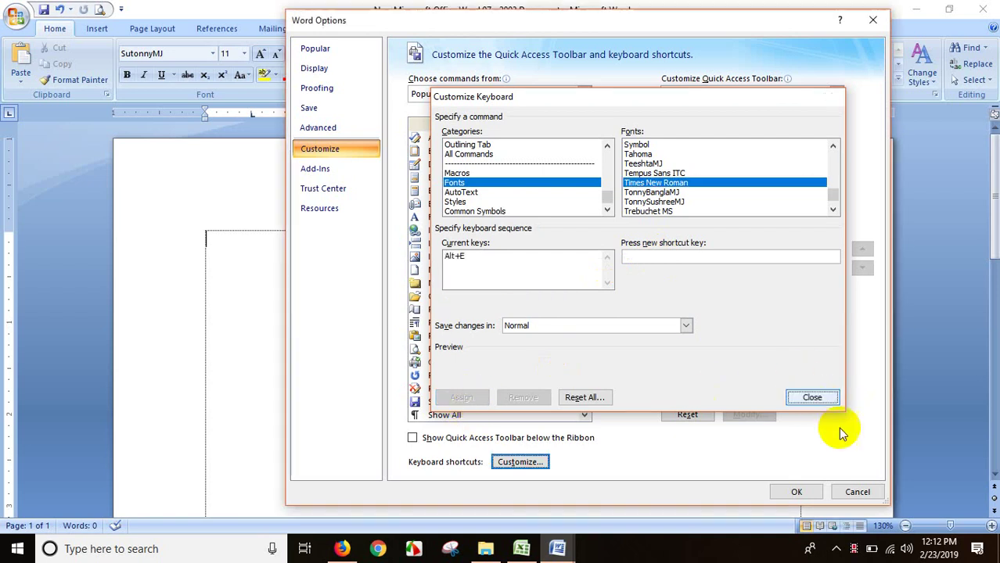
Back in the document, type the line 'jjjklsfjkasjfkasjf;lasj' in Times New Roman.
click(856, 485)
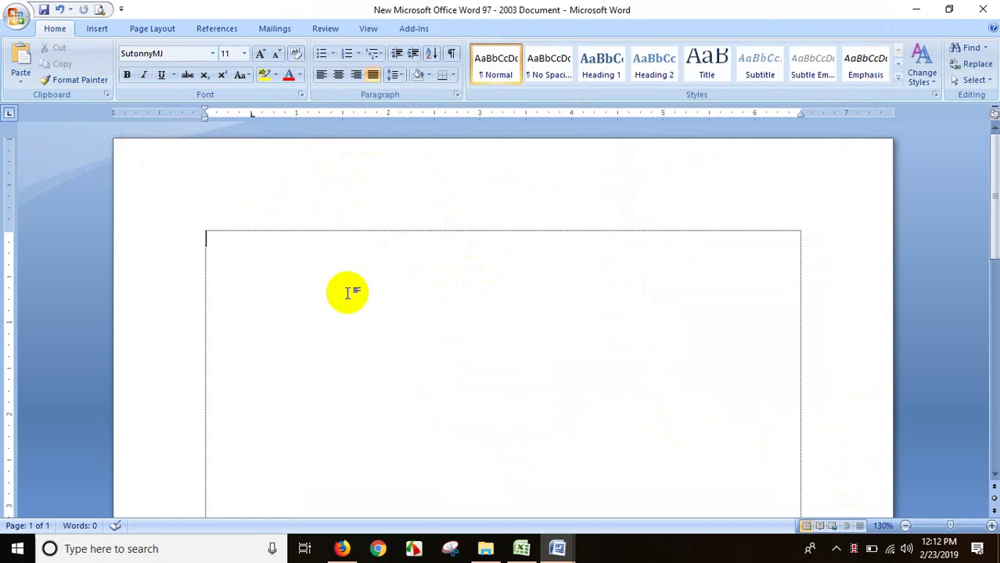
key(alt)
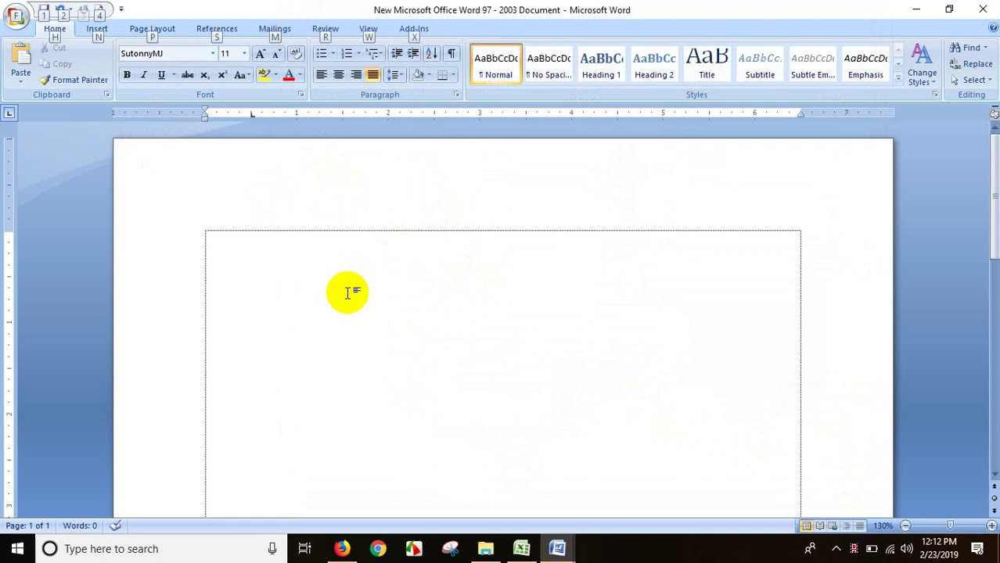
key(ctrl+alt+b)
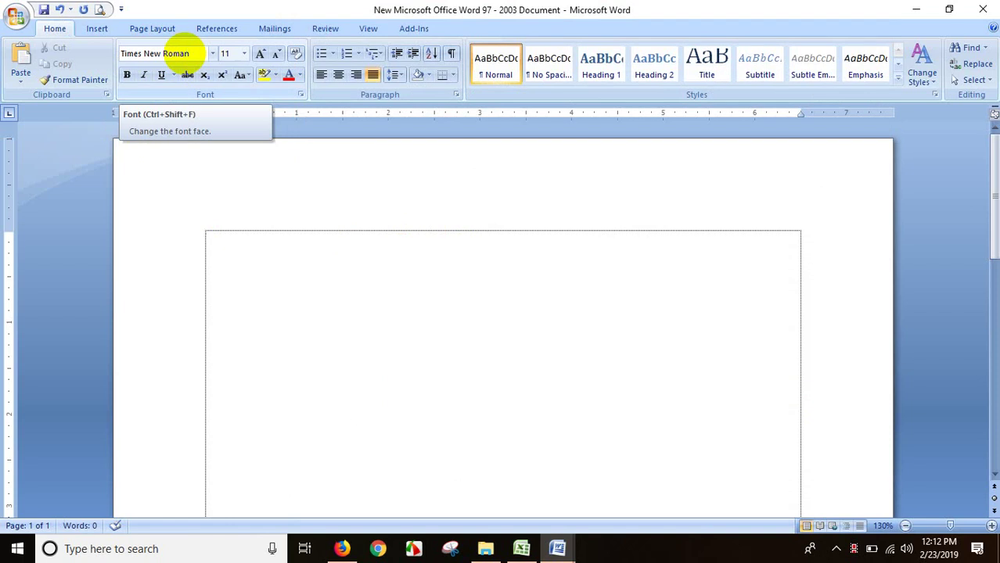
text(jjjklsfjkasjfkasjf;lasj)
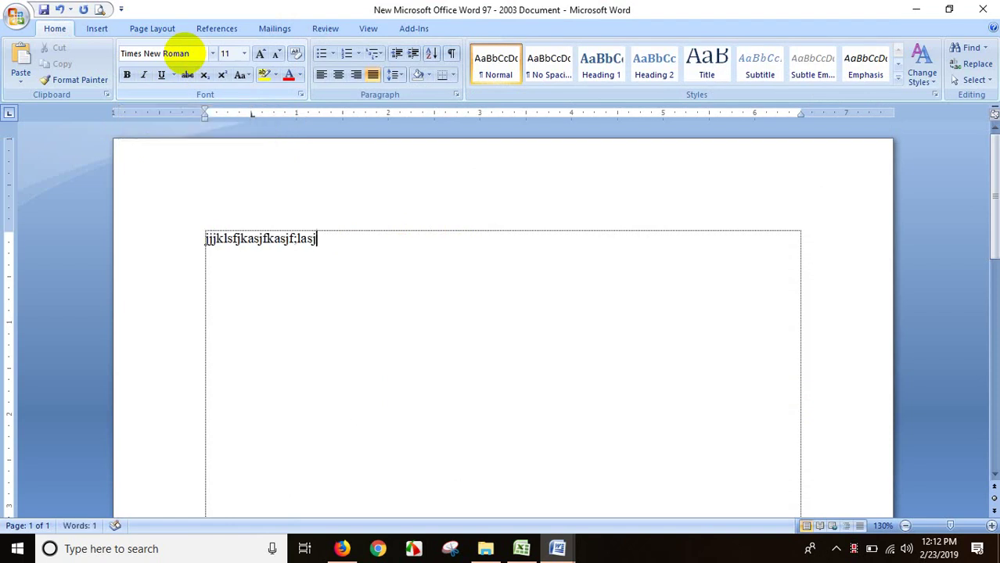
key(Return)
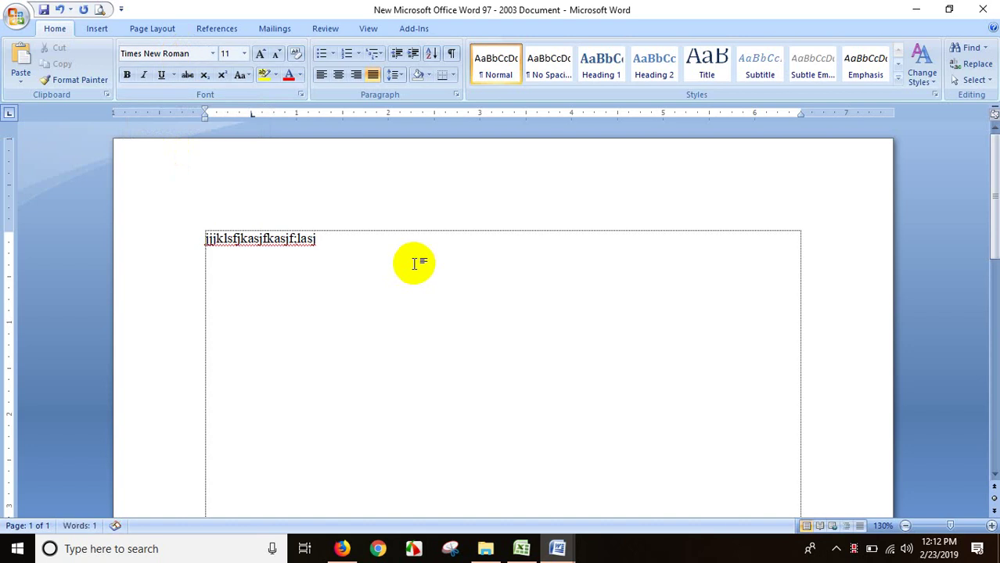
Type a second line of Bengali text in SutonnyMJ, then enlarge all text to 18 pt.
key(ctrl+alt+b)
text(ঃশভজ)
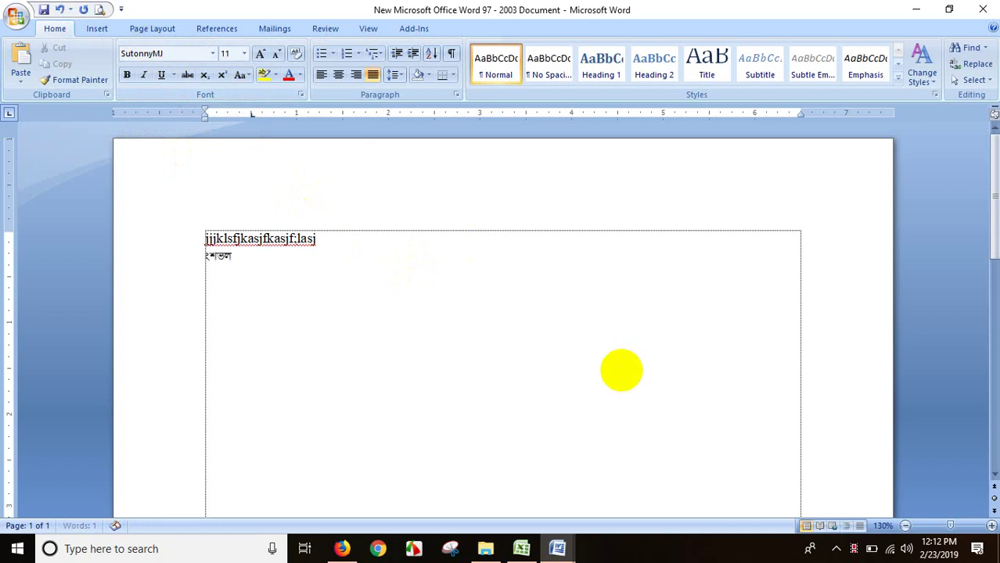
text(ধংশষলভ:ধংশষলভষ;শধংলভ:.ংলশষ:লধংশ)
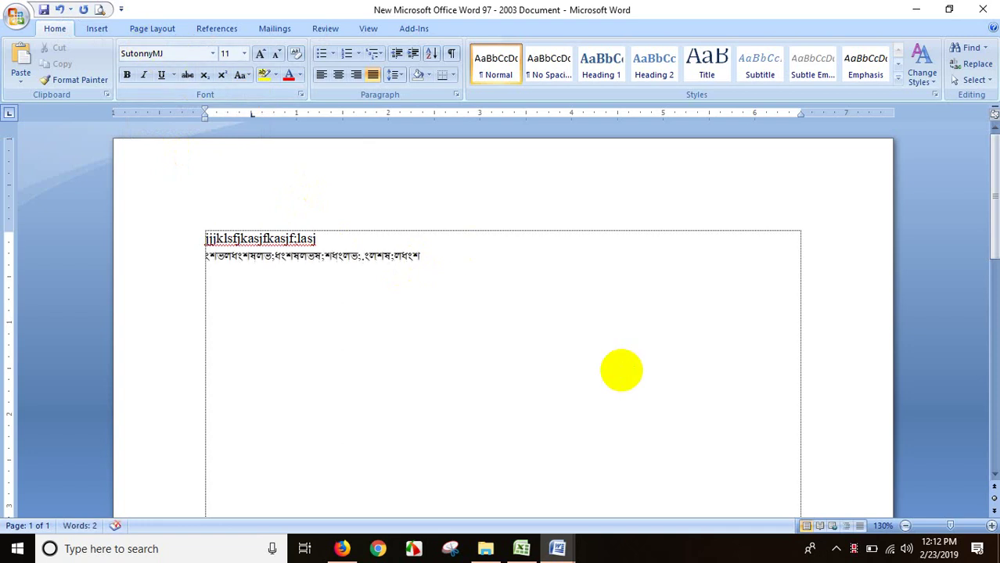
key(ctrl+a)
key(ctrl+shift+period)
key(ctrl+shift+period)
key(ctrl+shift+period)
key(ctrl+shift+period)
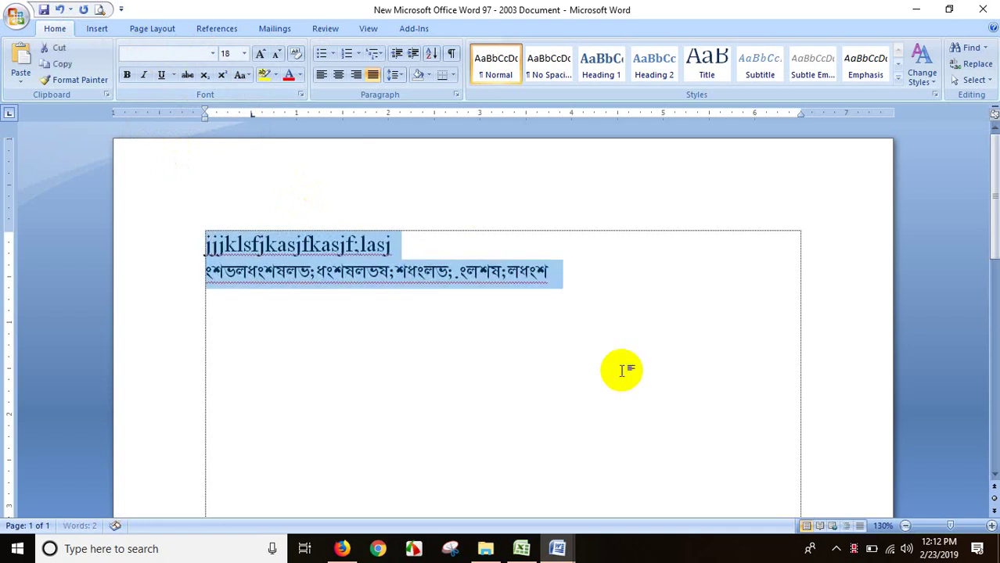